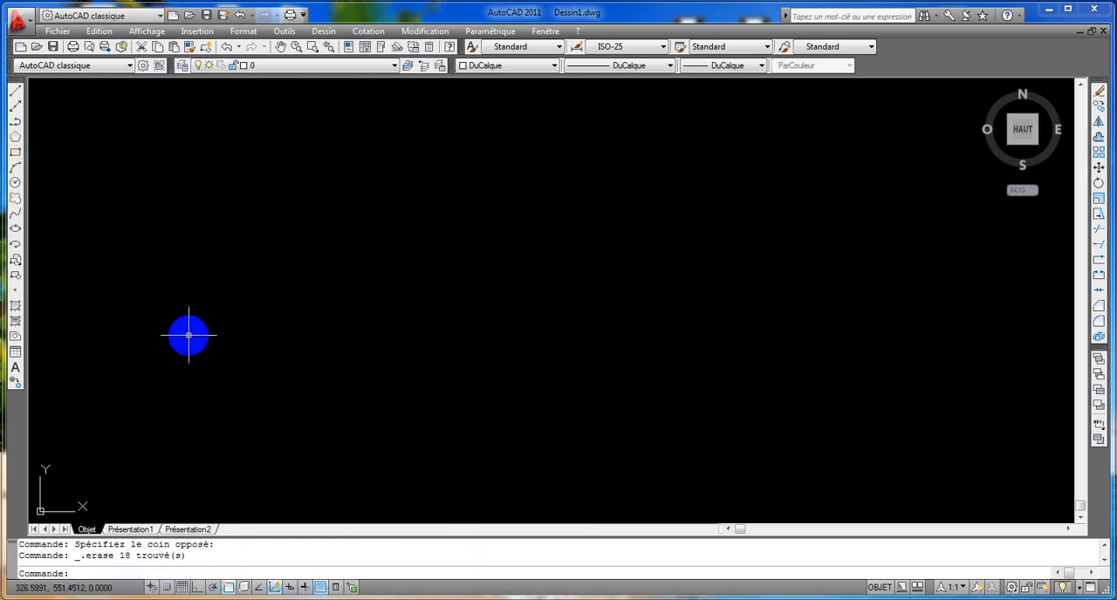
Draw an arc from its centre with Ortho on, using a start point 225 to the right and an included angle of -50°.
left_click(16, 167)
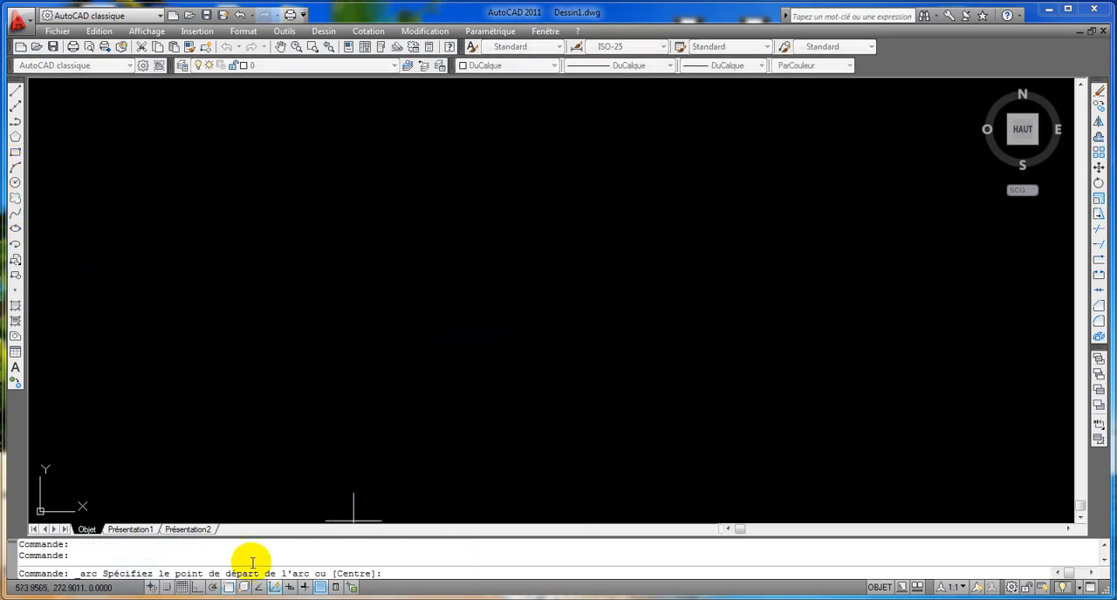
left_click(198, 588)
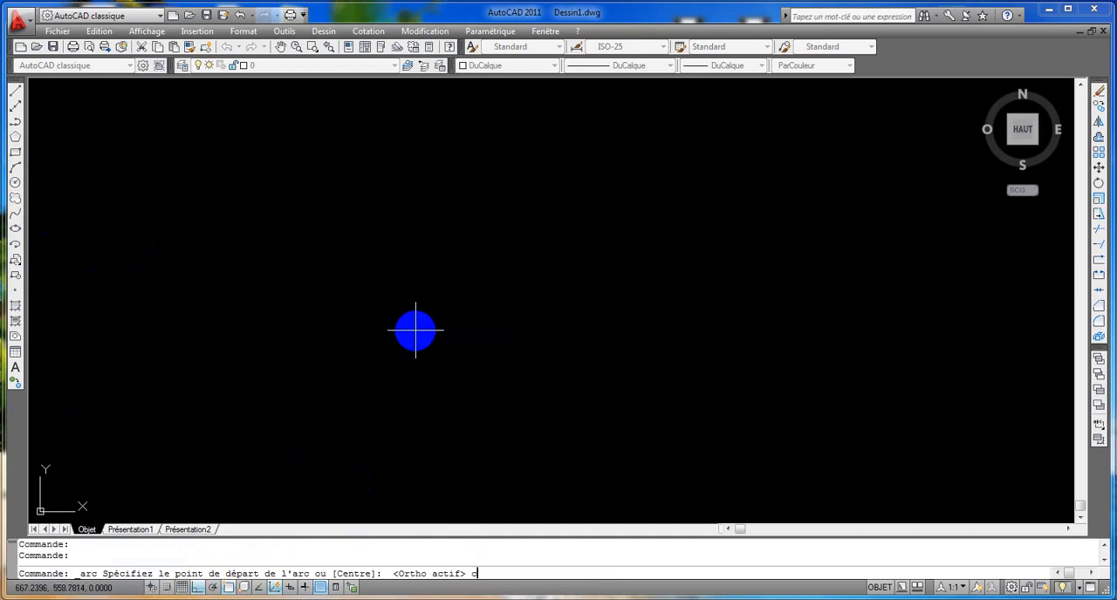
key("Return")
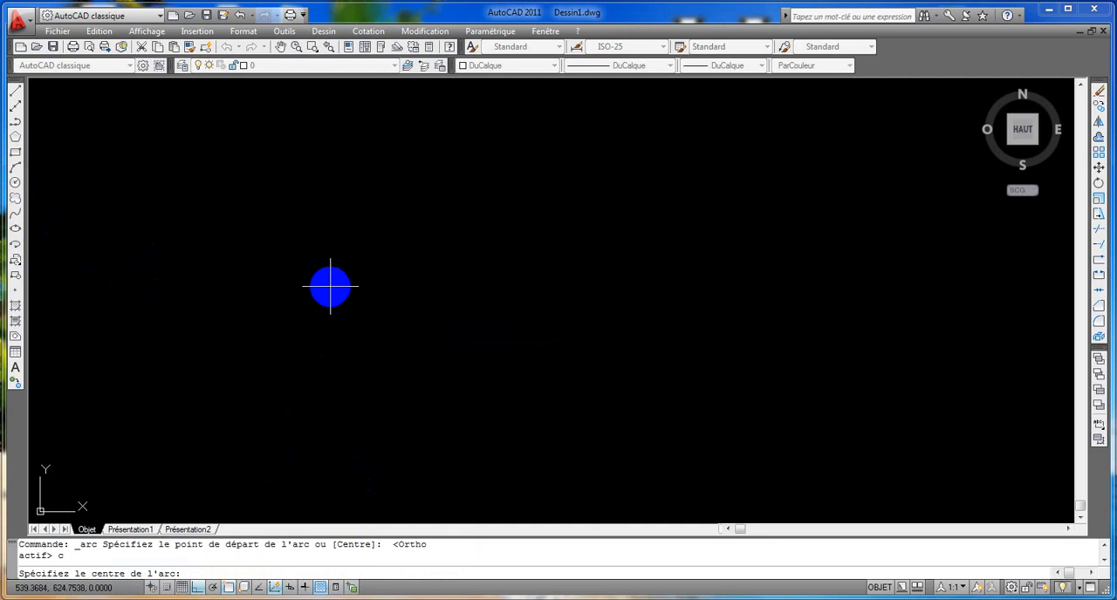
left_click(330, 286)
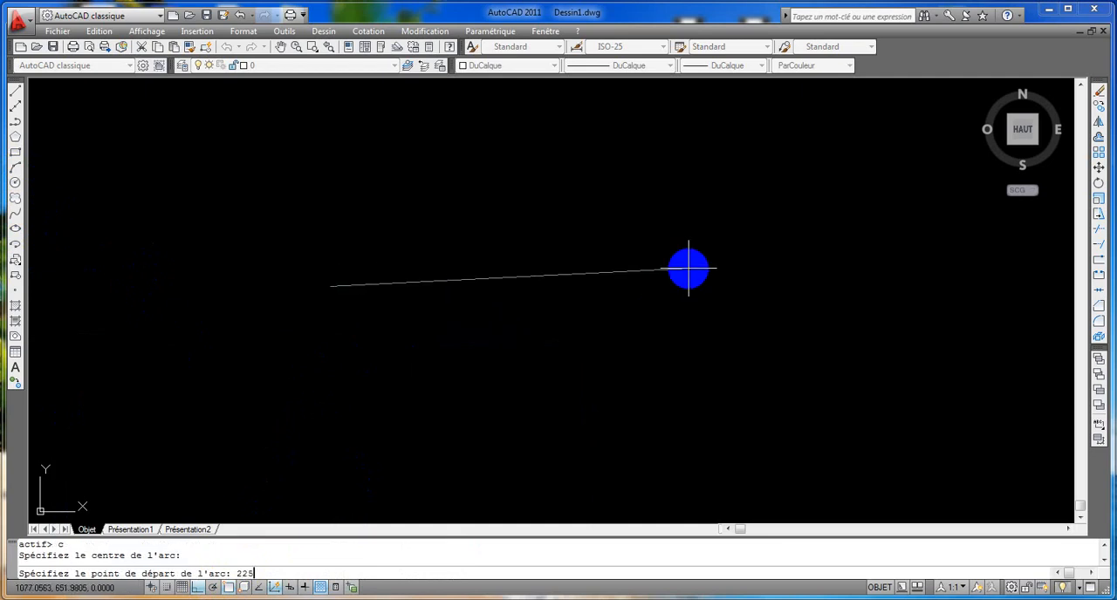
key("Return")
key("F8")
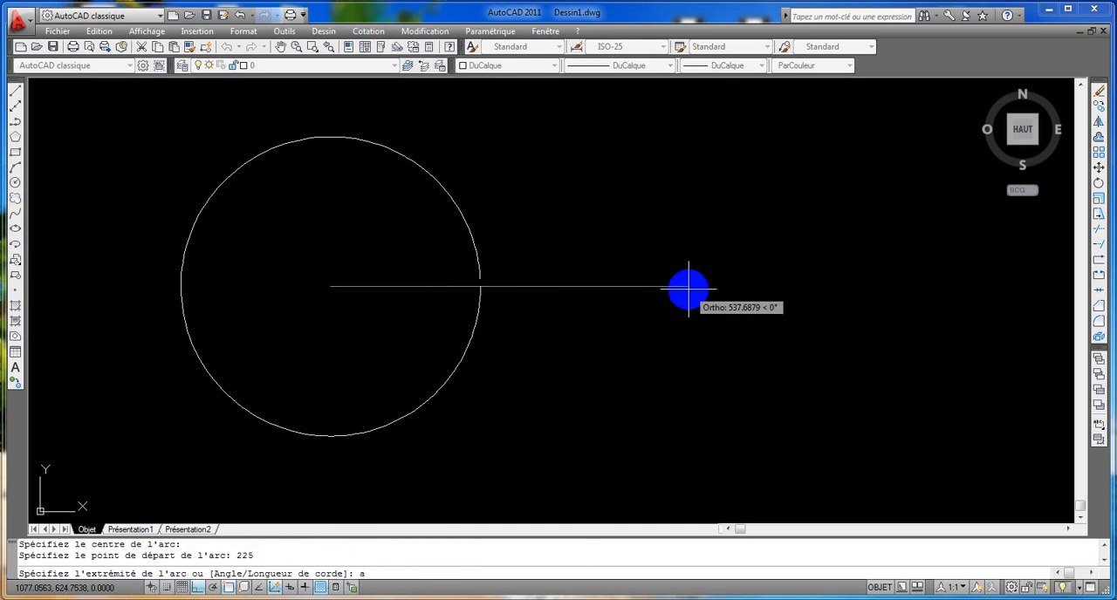
key("Return")
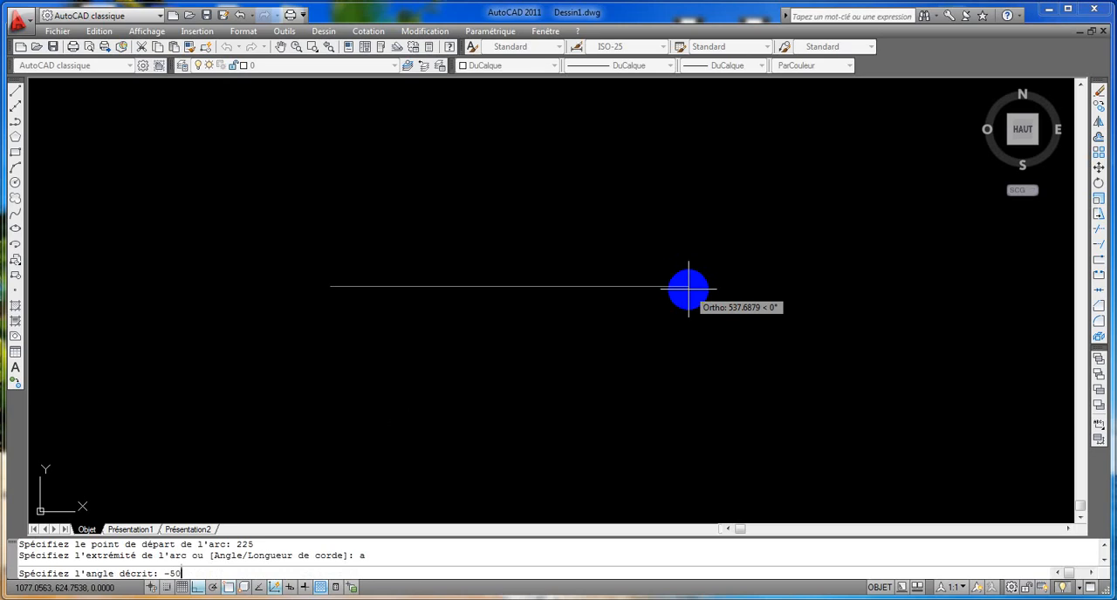
key("Return")
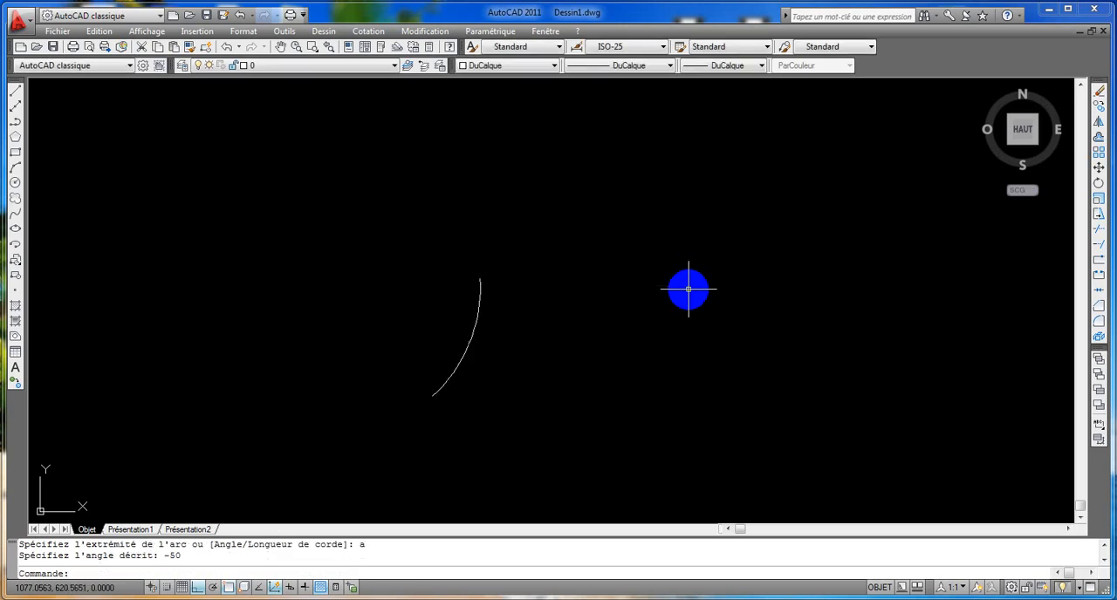
Rotate the arc by -65° about its centre point.
left_click(1098, 181)
left_click(464, 357)
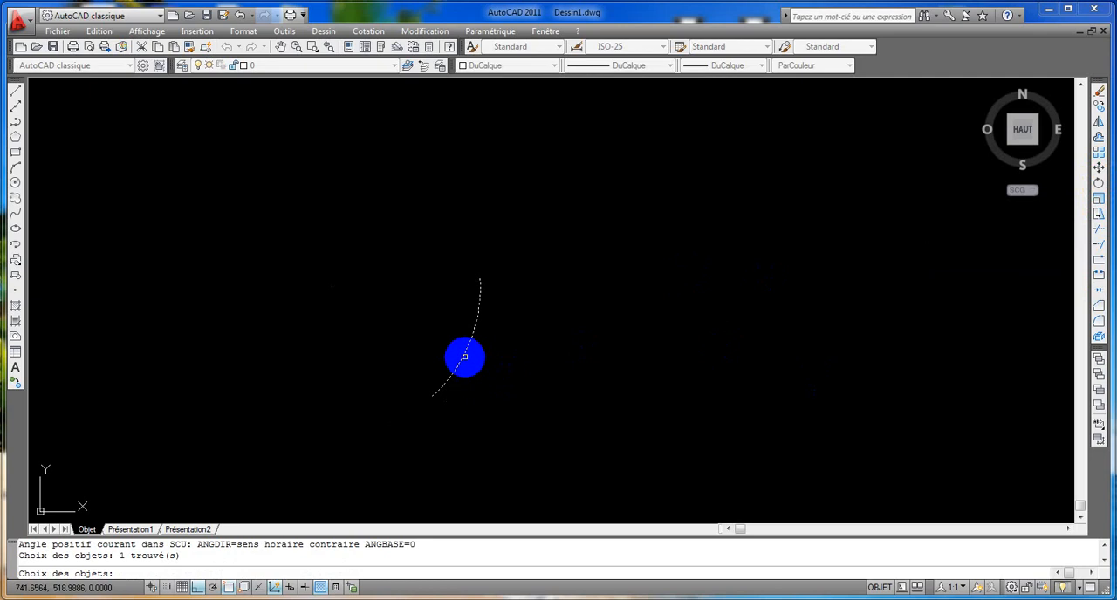
key("Return")
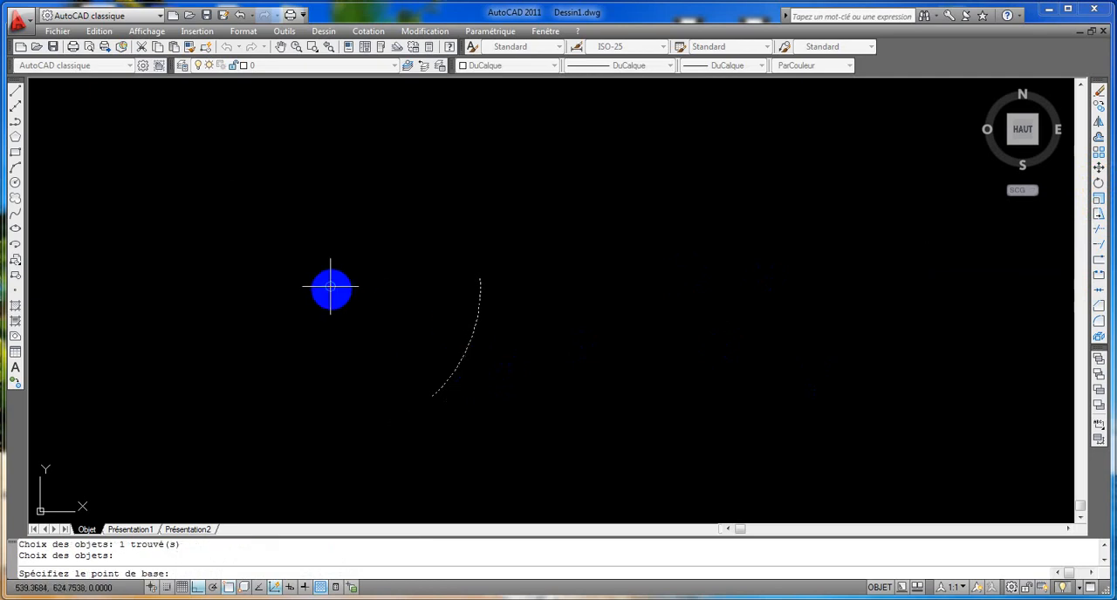
left_click(331, 286)
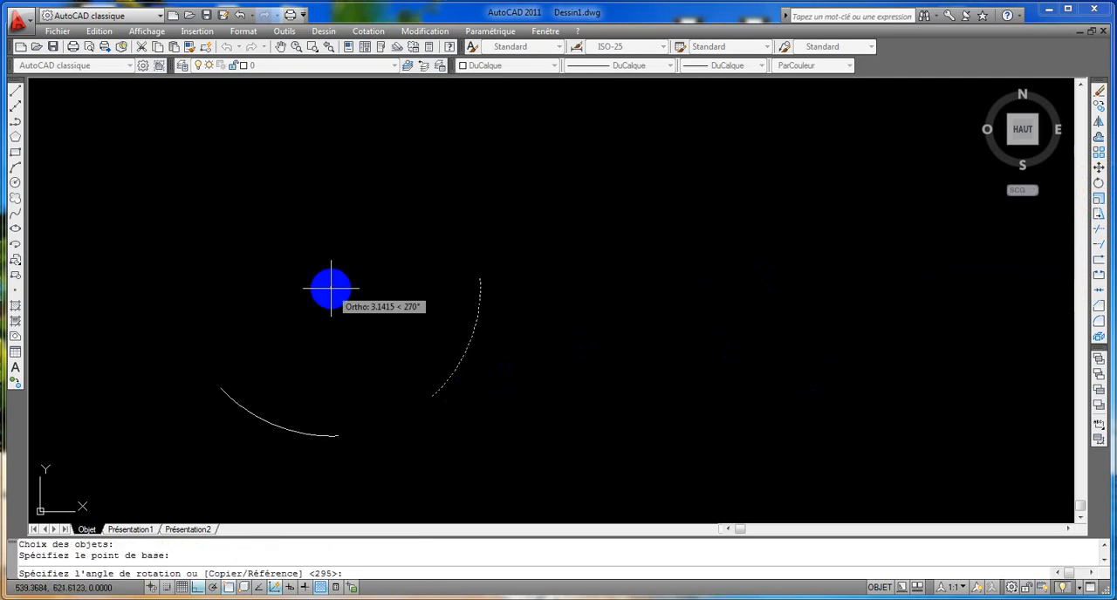
type("-65")
key("Return")
Offset the arc by 44 to both its inner and outer side.
middle_click_drag(387, 429, 535, 349)
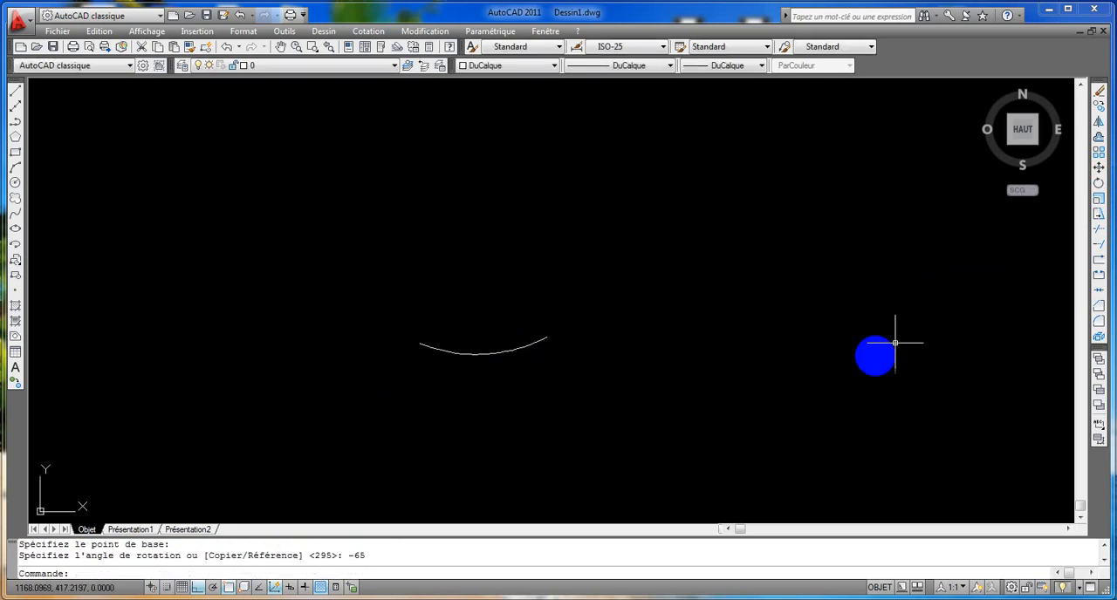
left_click(1099, 137)
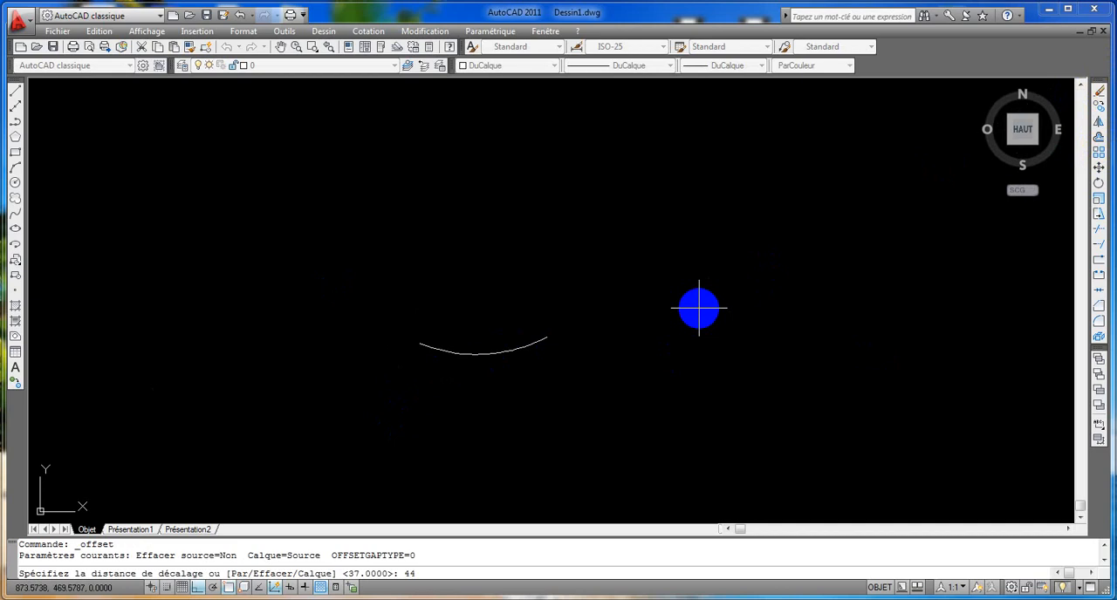
type("44")
key("Return")
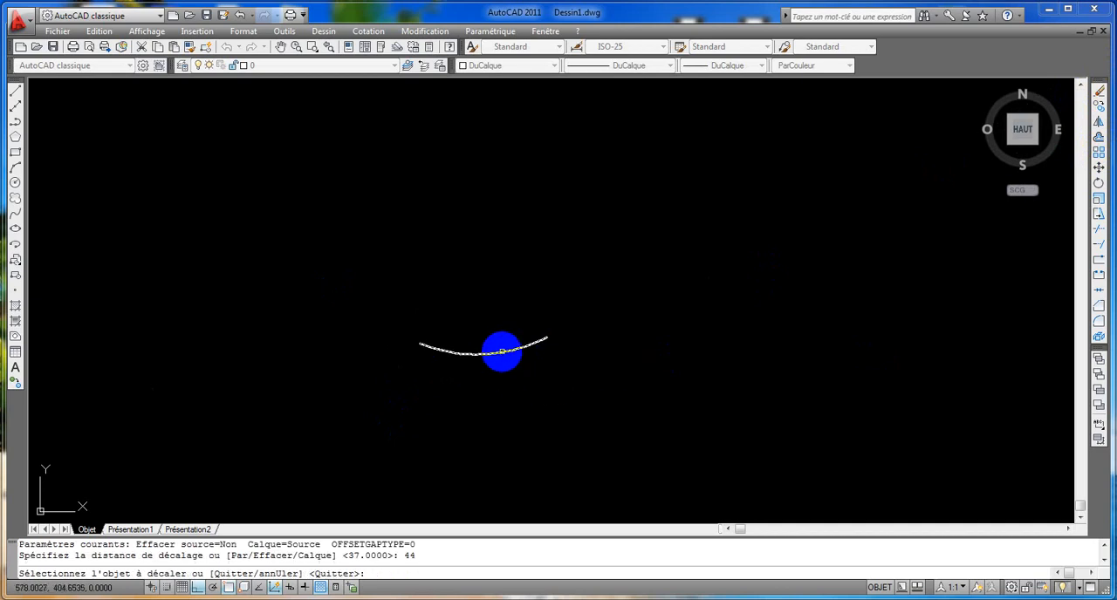
left_click(501, 352)
left_click(500, 305)
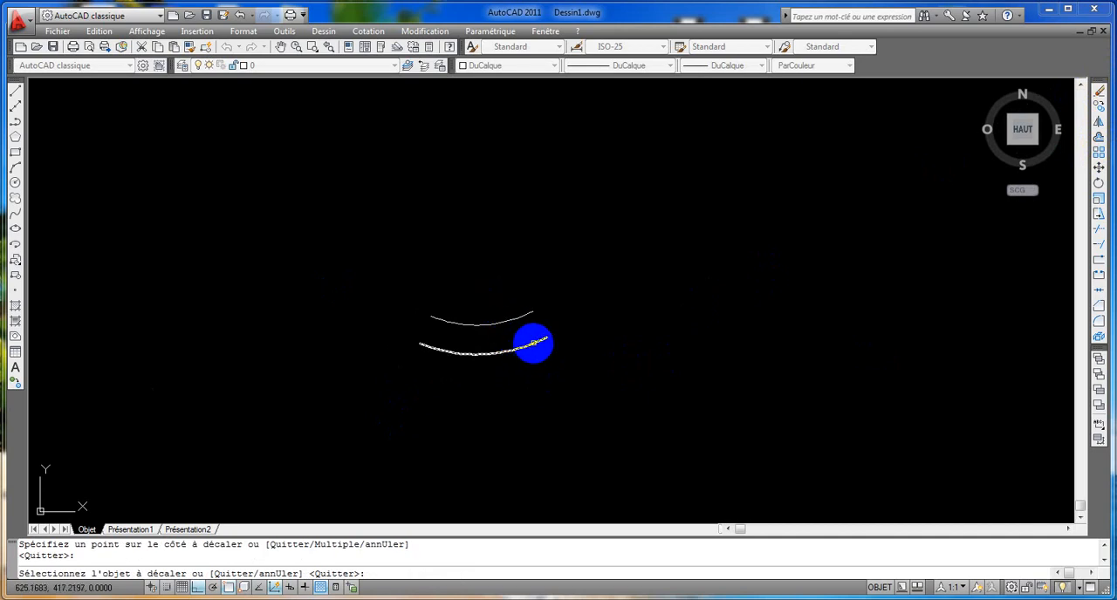
left_click(533, 342)
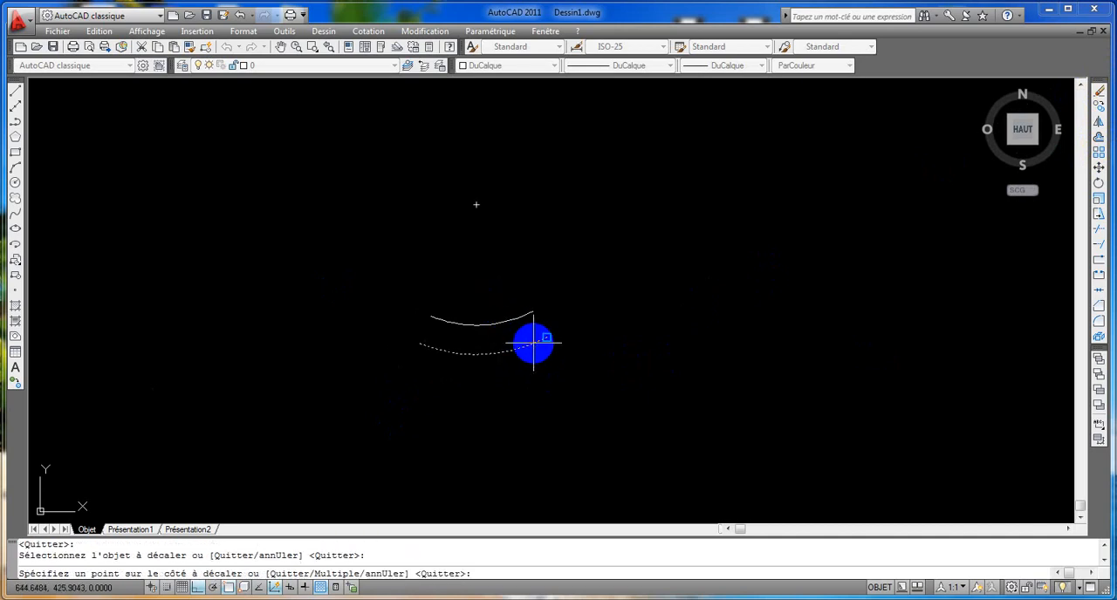
left_click(478, 391)
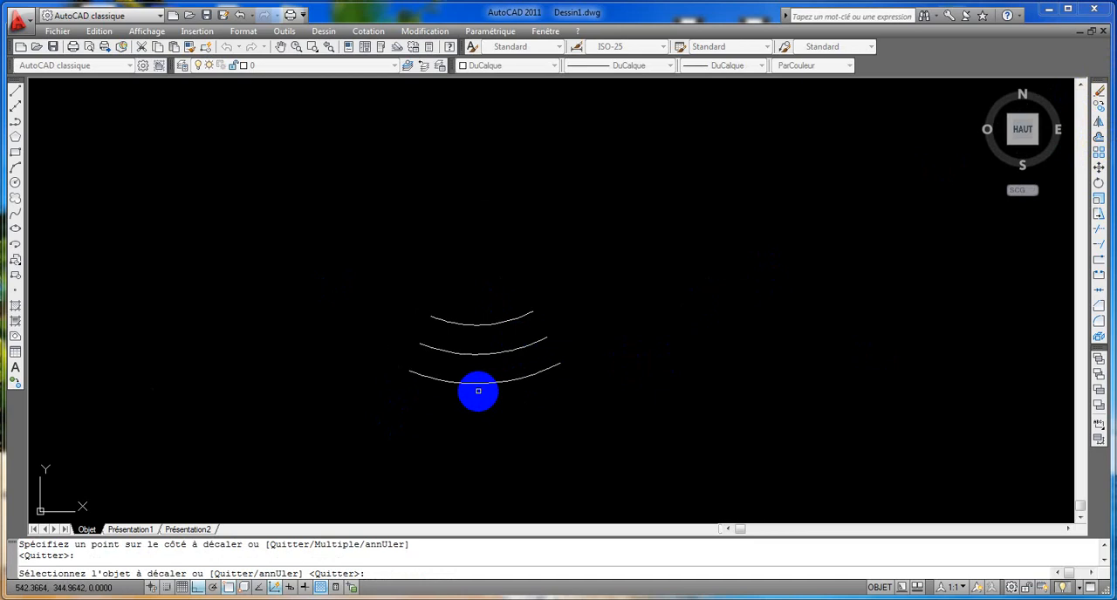
Offset the original middle arc by 69 to both its inner and outer side.
left_click(1098, 137)
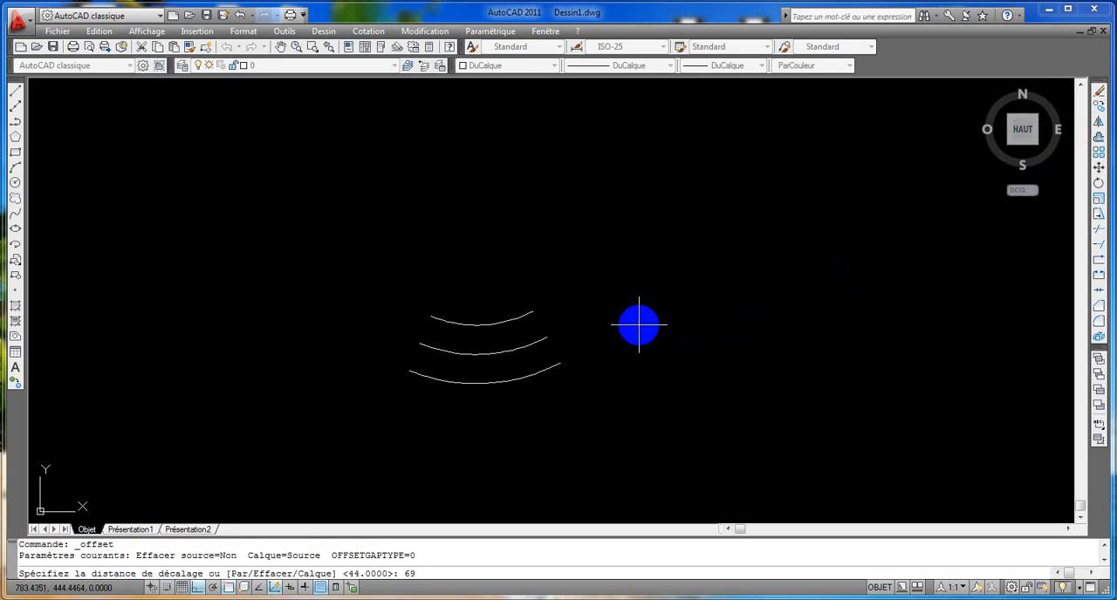
type("69")
key("Return")
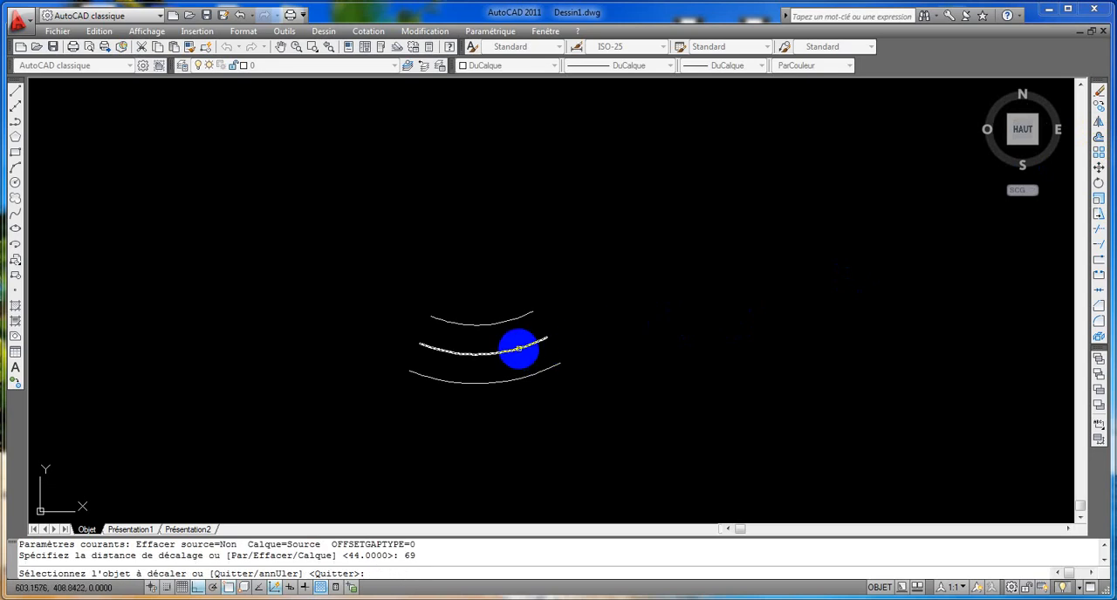
left_click(520, 349)
left_click(496, 275)
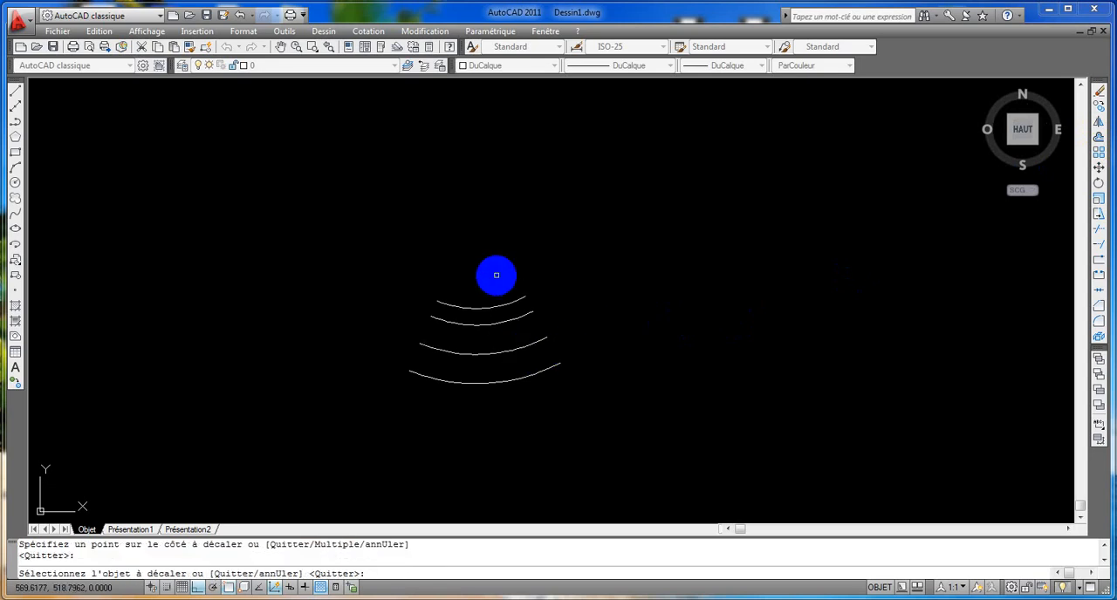
left_click(541, 338)
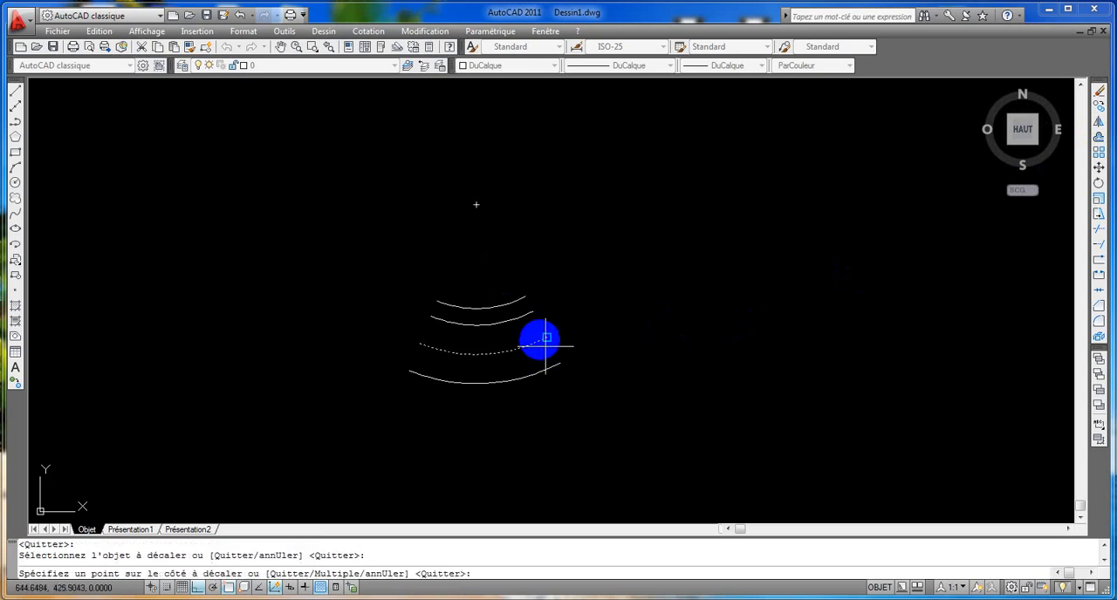
left_click(484, 426)
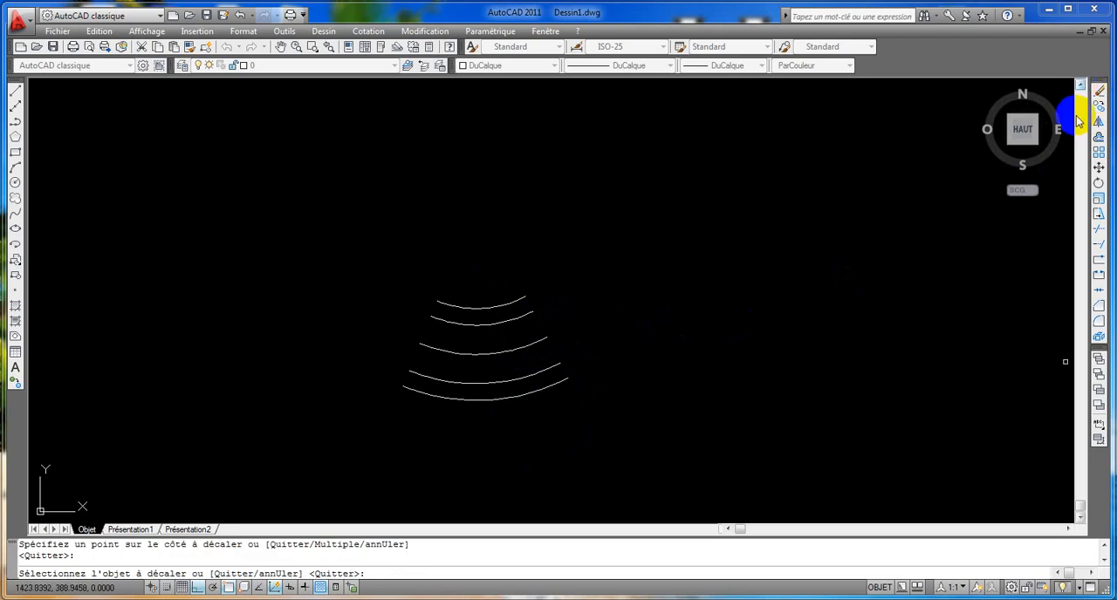
Offset the original middle arc by 112.5 to both its inner and outer side.
left_click(1099, 138)
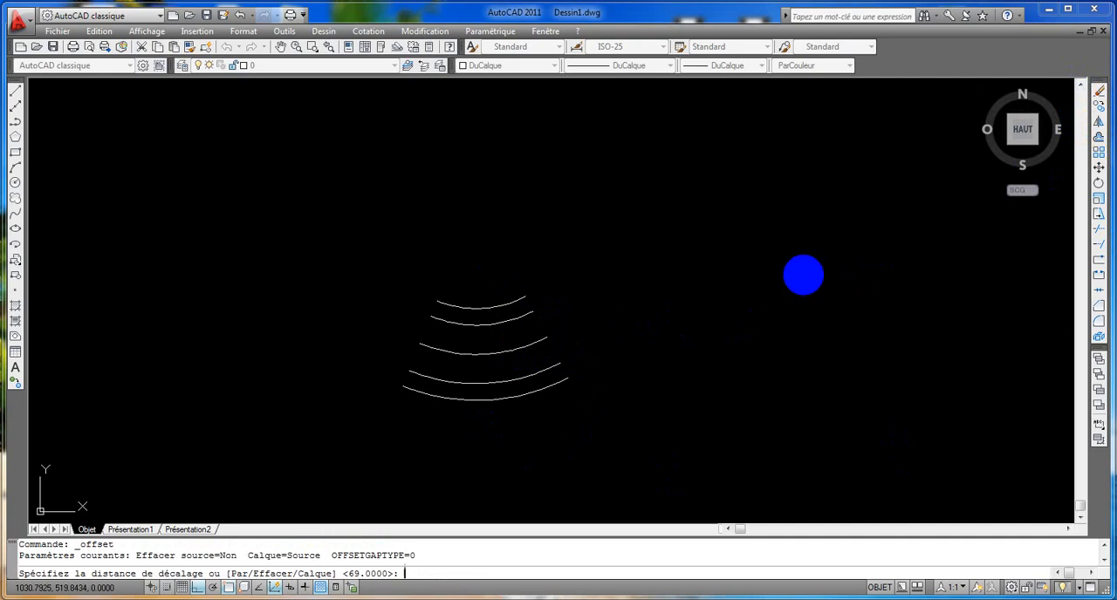
type("112.5")
key("Return")
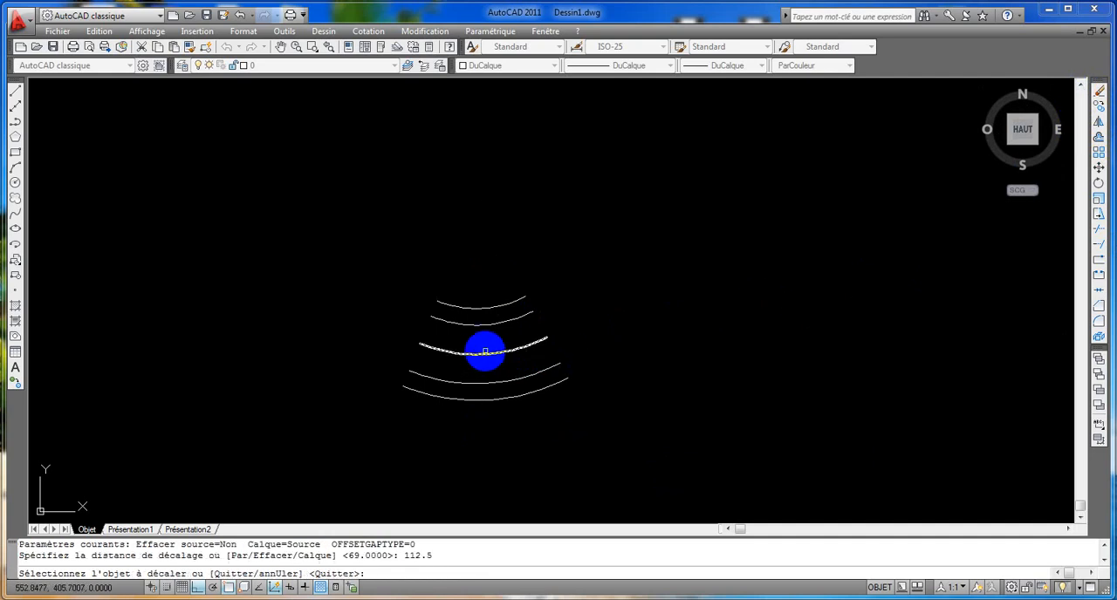
left_click(485, 355)
left_click(498, 277)
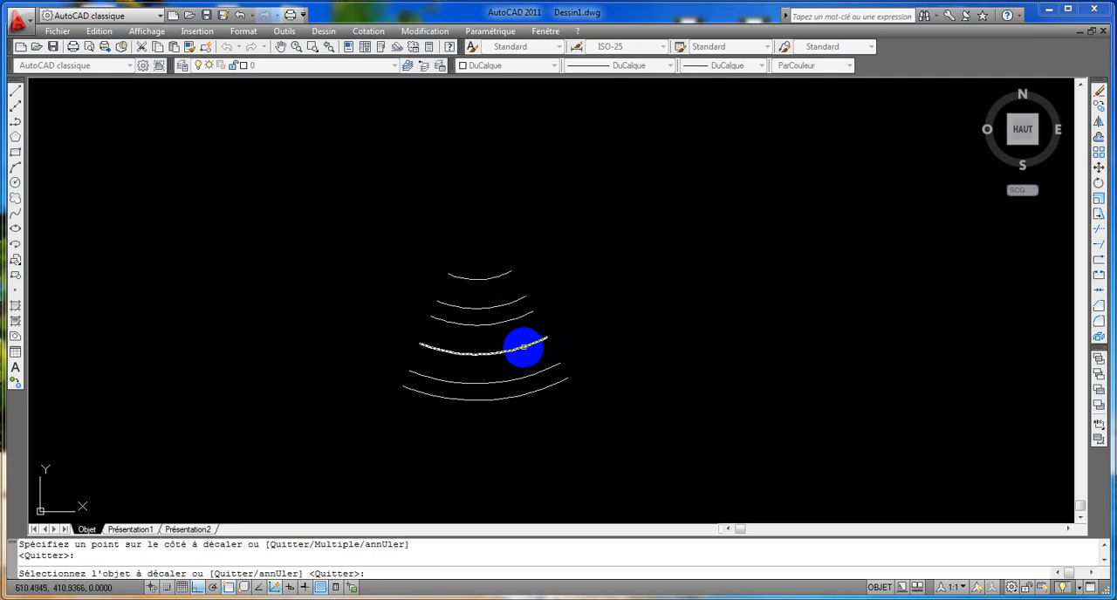
left_click(523, 347)
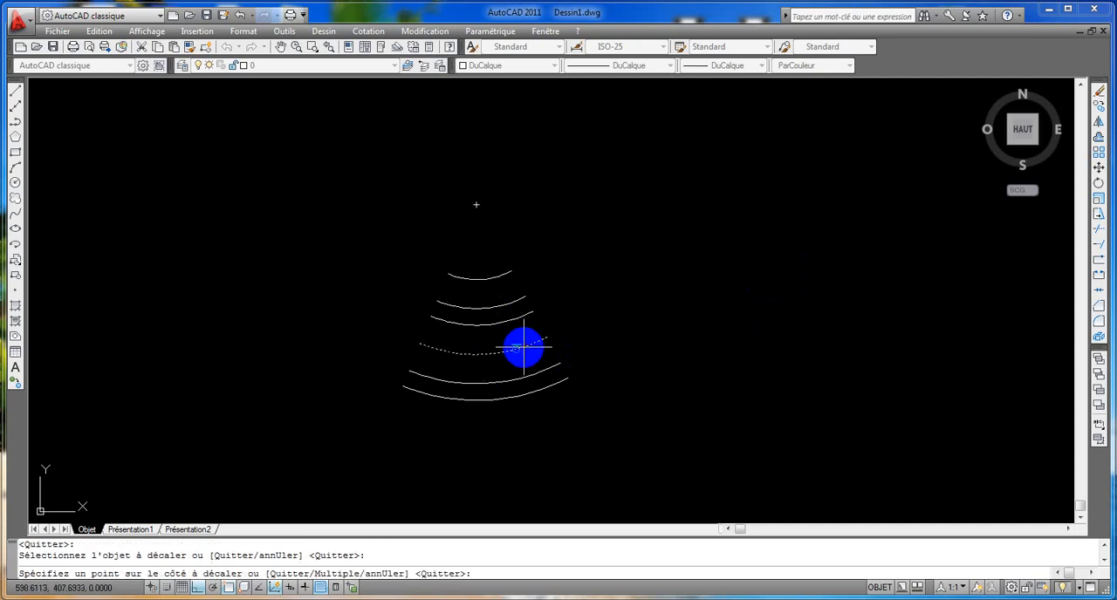
left_click(480, 428)
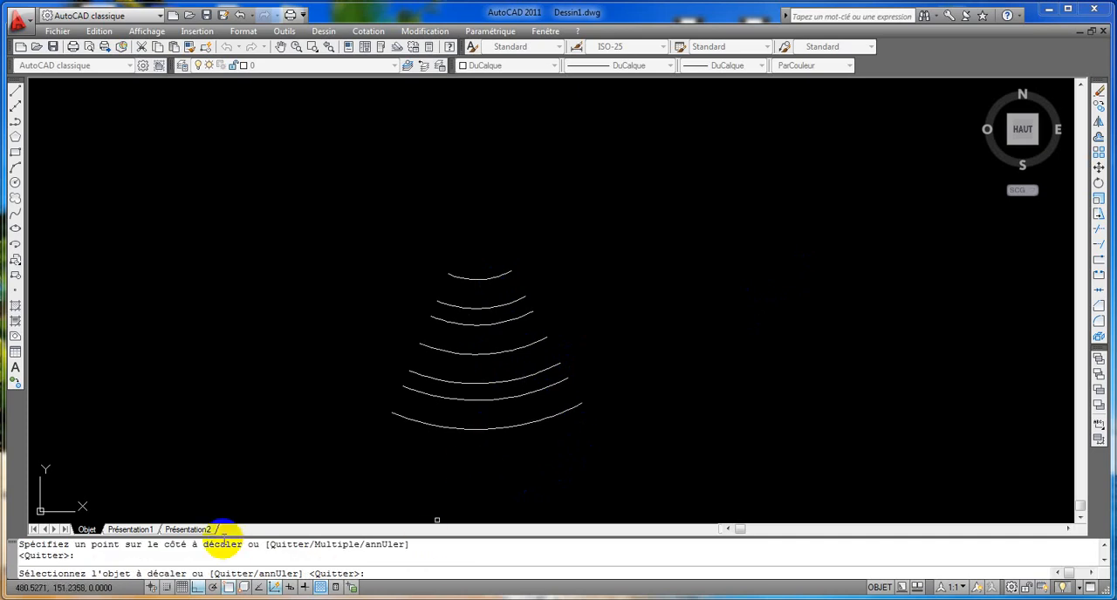
Turn Ortho off and draw a line from the arcs' common centre to the right endpoint of the outermost arc.
left_click(196, 588)
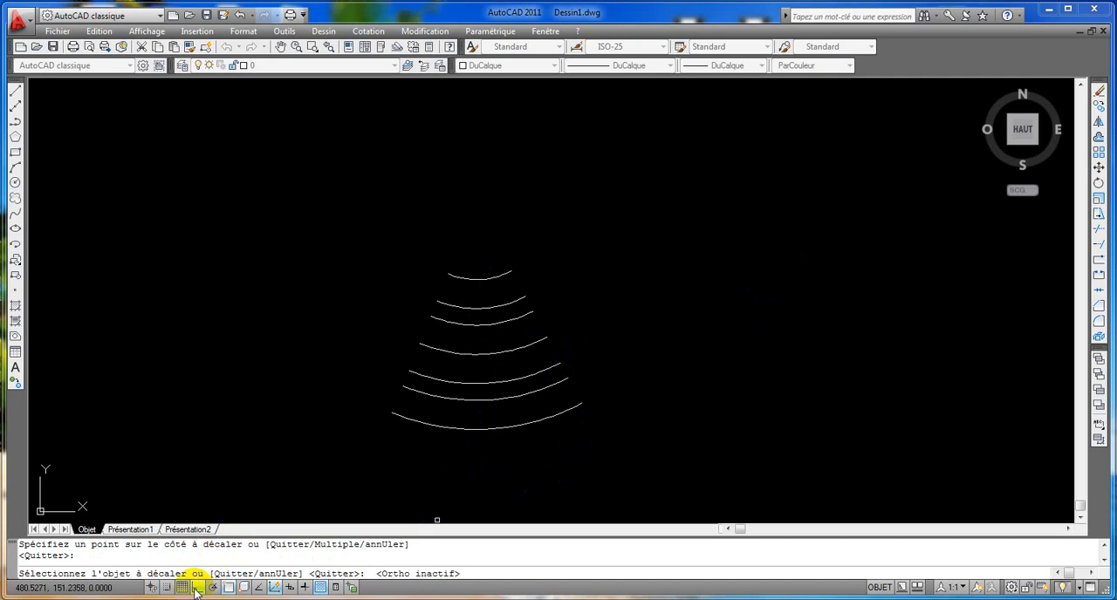
left_click(14, 91)
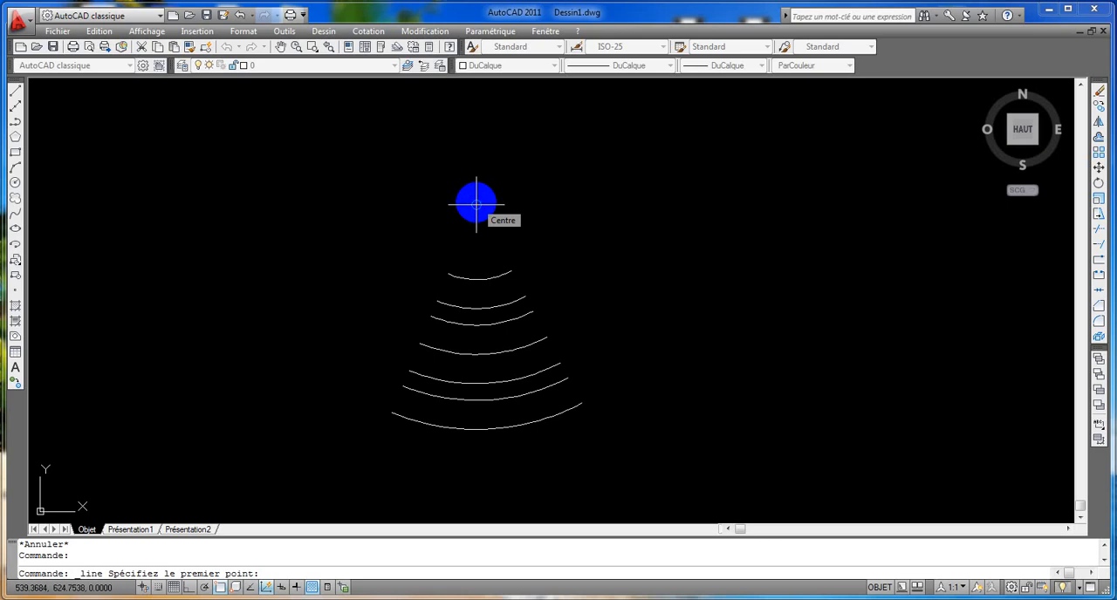
left_click(477, 203)
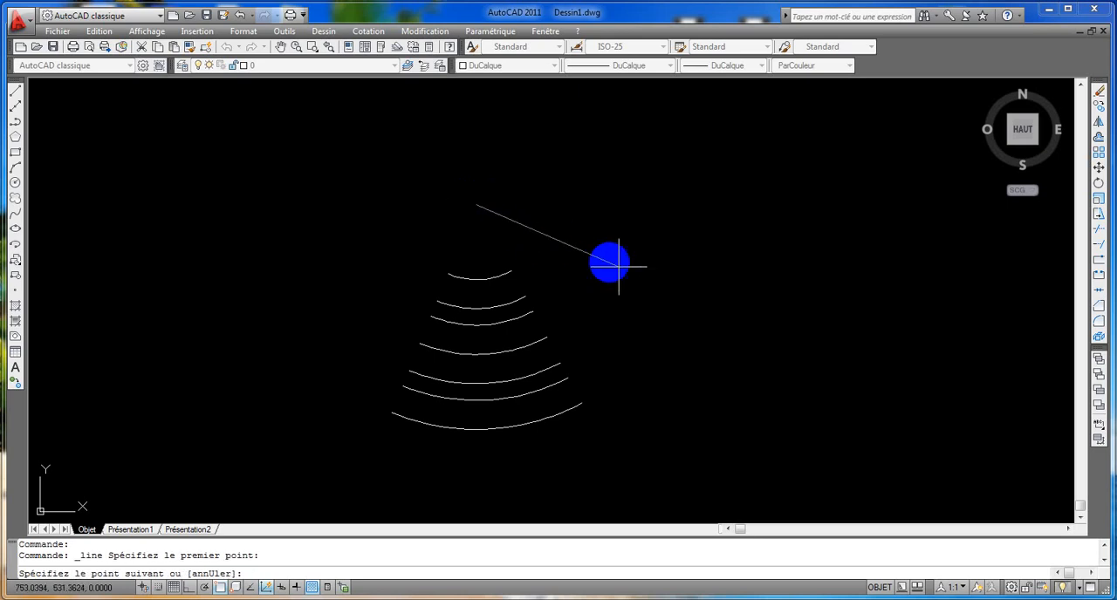
left_click(581, 403)
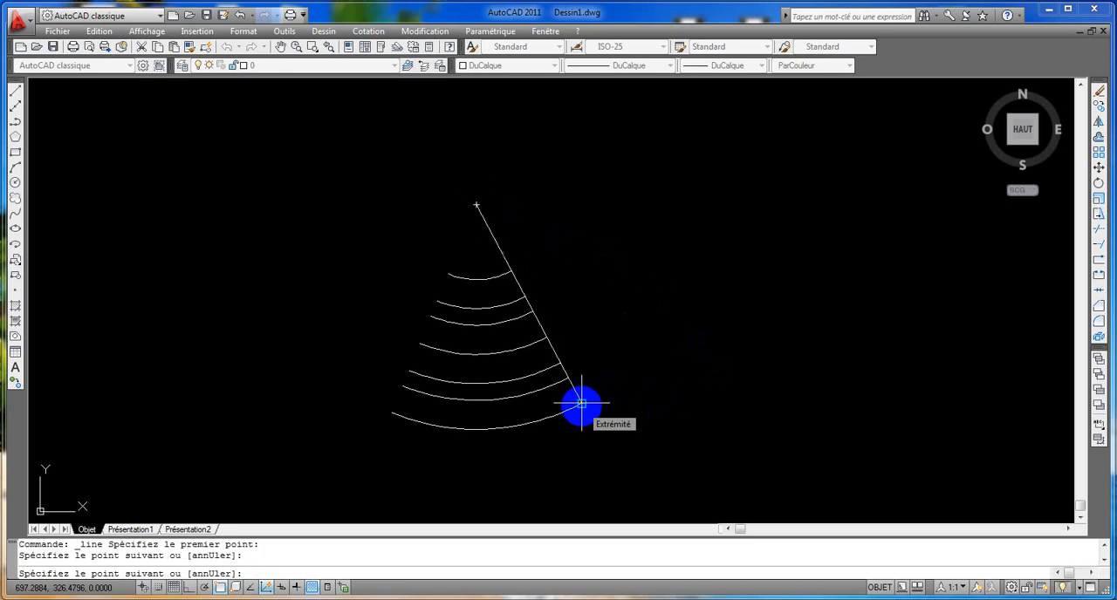
key("Return")
key("Return")
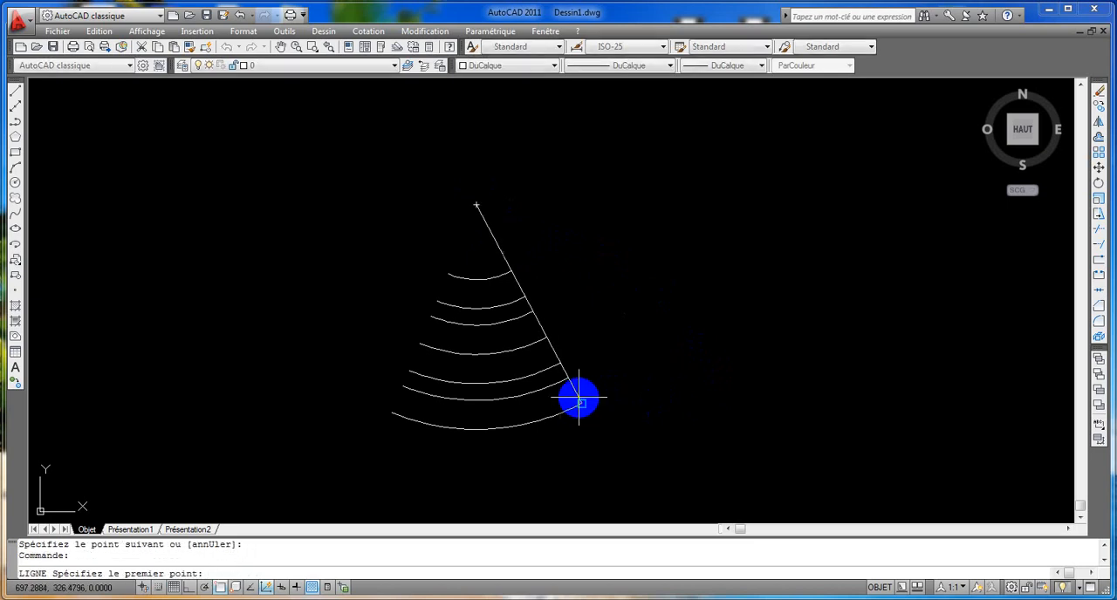
Draw a second line from the arcs' common centre to the left endpoint of the outermost arc.
left_click(475, 205)
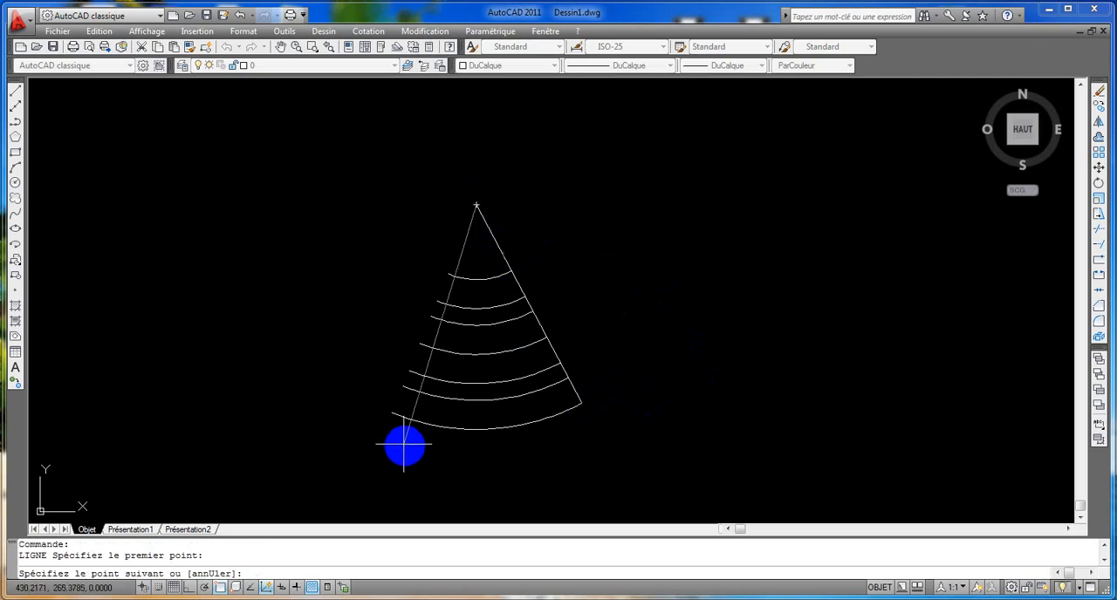
left_click(392, 412)
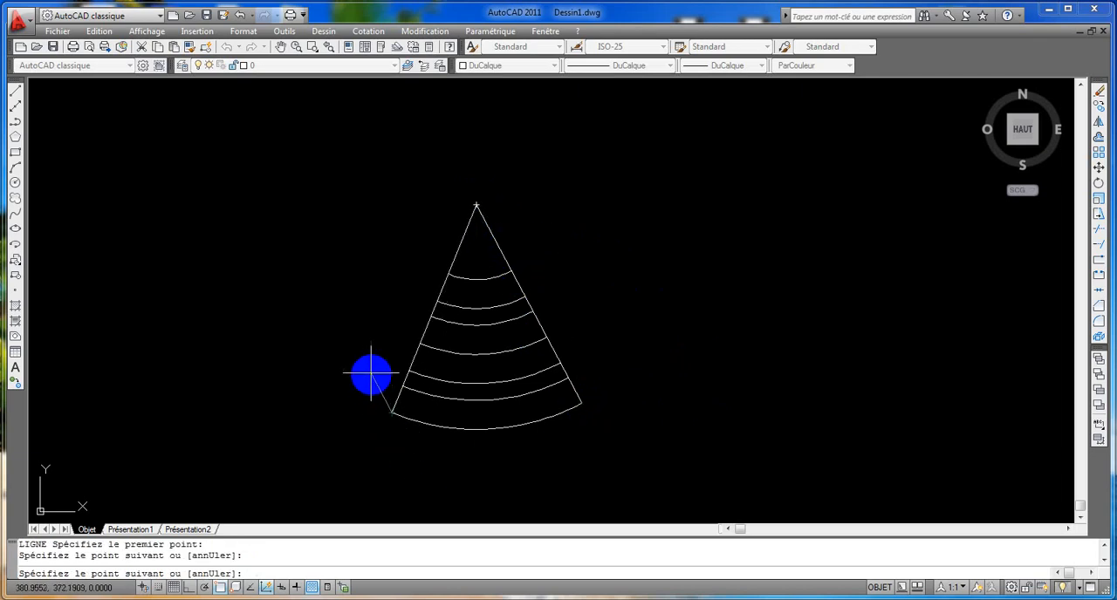
key("Return")
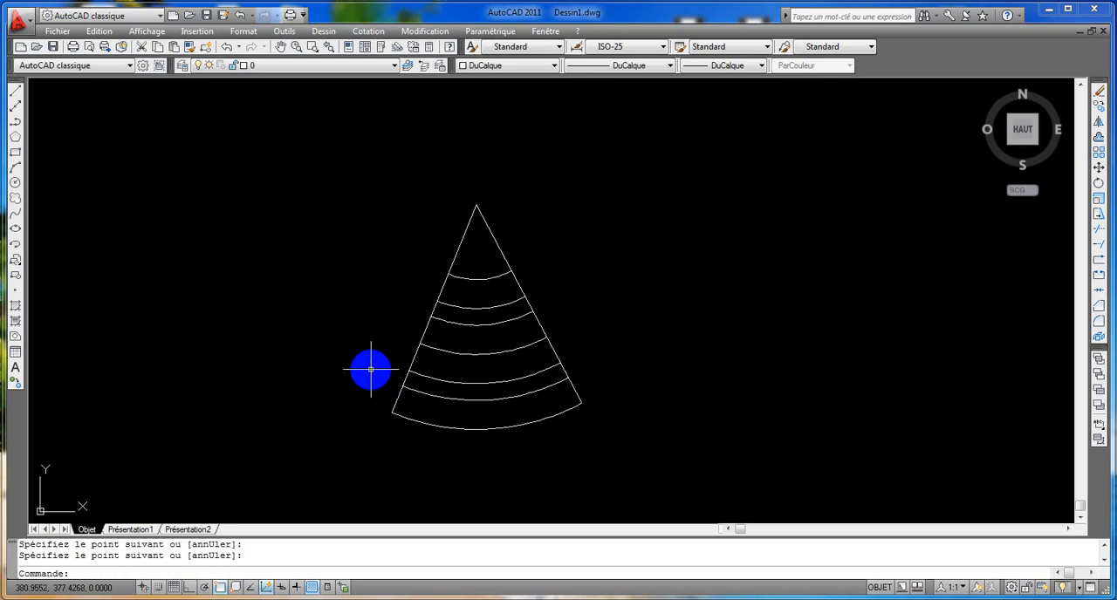
Offset both radial lines outward by 37, away from the arcs.
left_click(1099, 139)
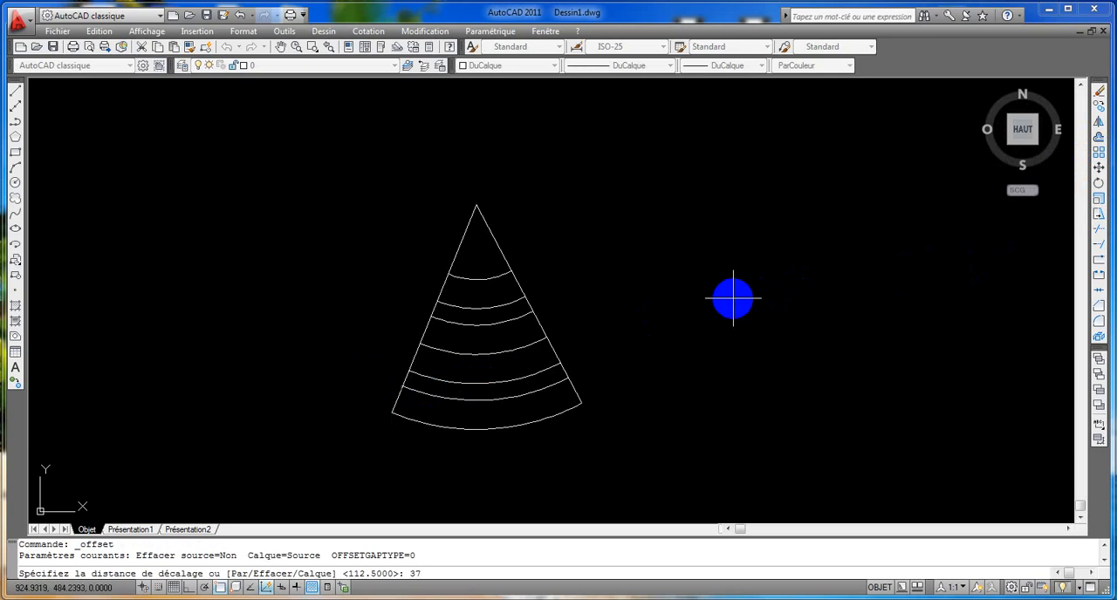
type("37")
key("Return")
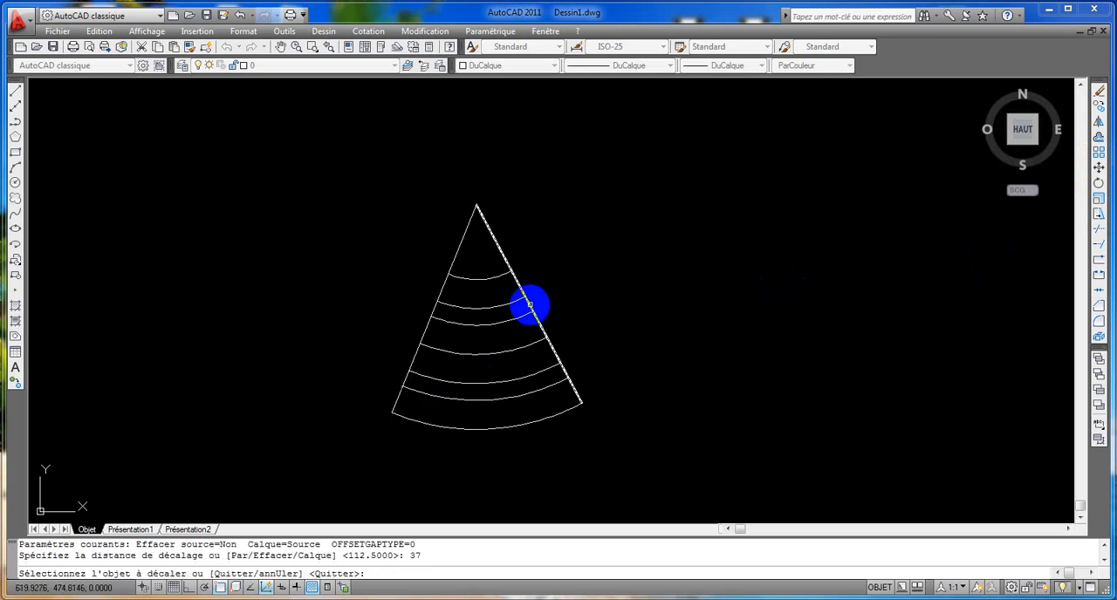
left_click(530, 305)
left_click(584, 287)
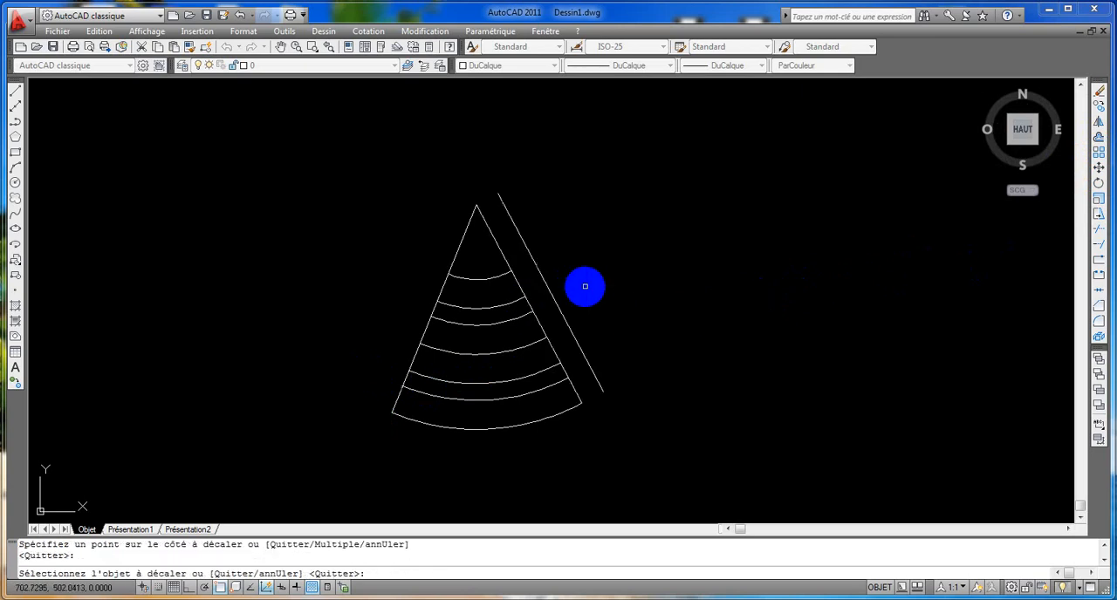
left_click(441, 291)
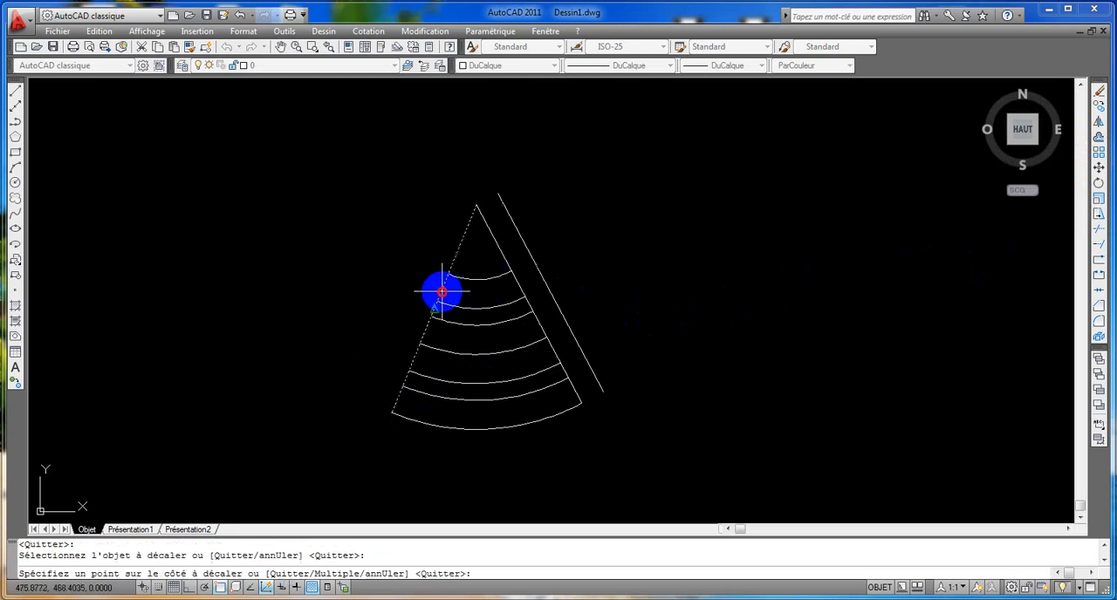
left_click(368, 252)
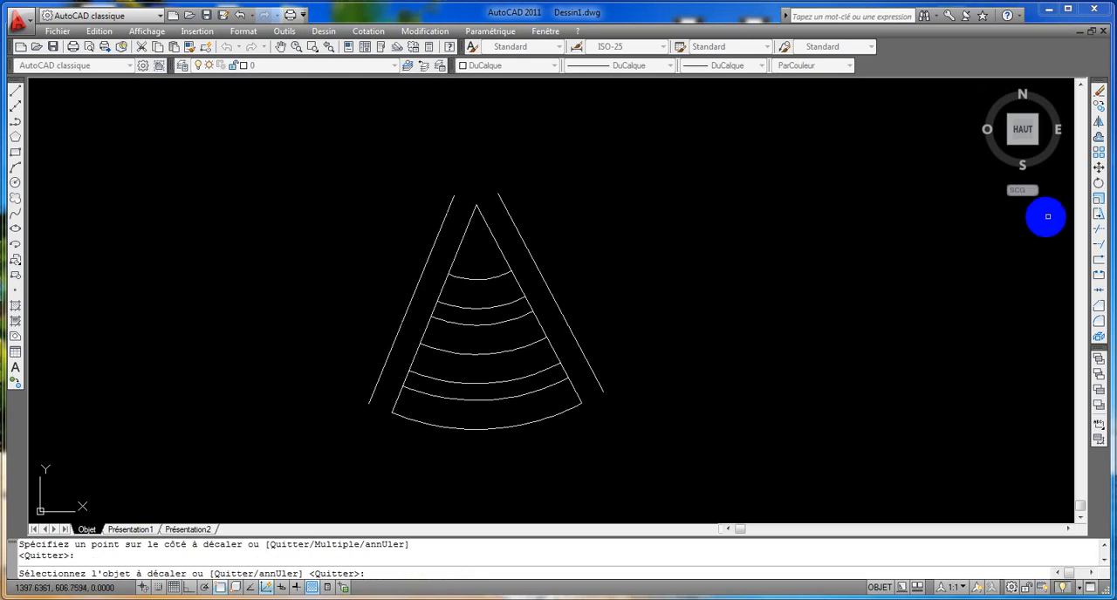
Extend both ends of the outermost arc to the two offset radial lines.
left_click(1098, 229)
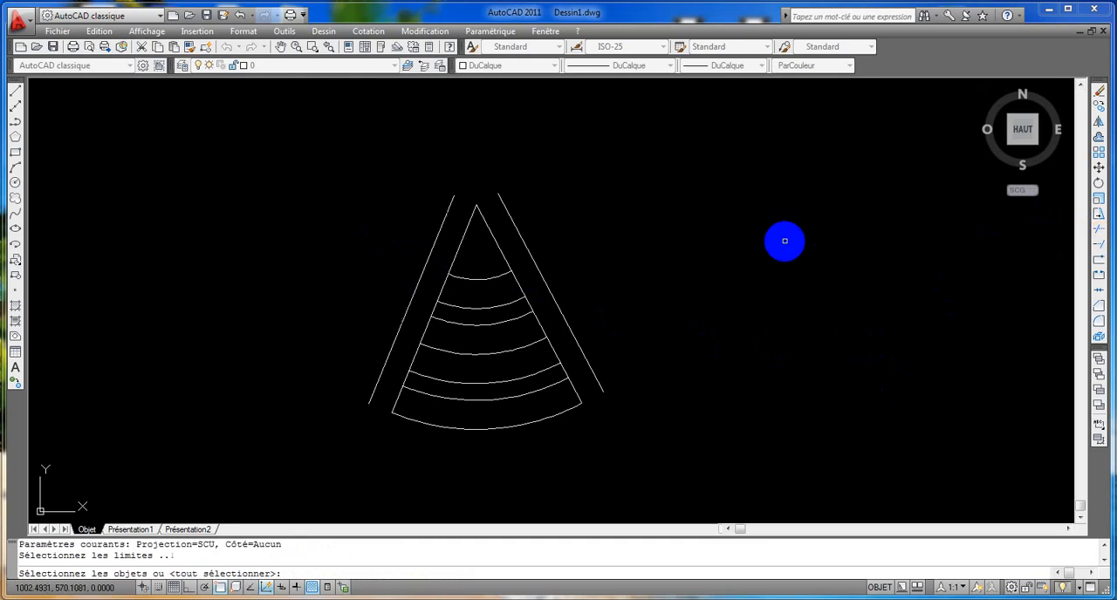
key("Return")
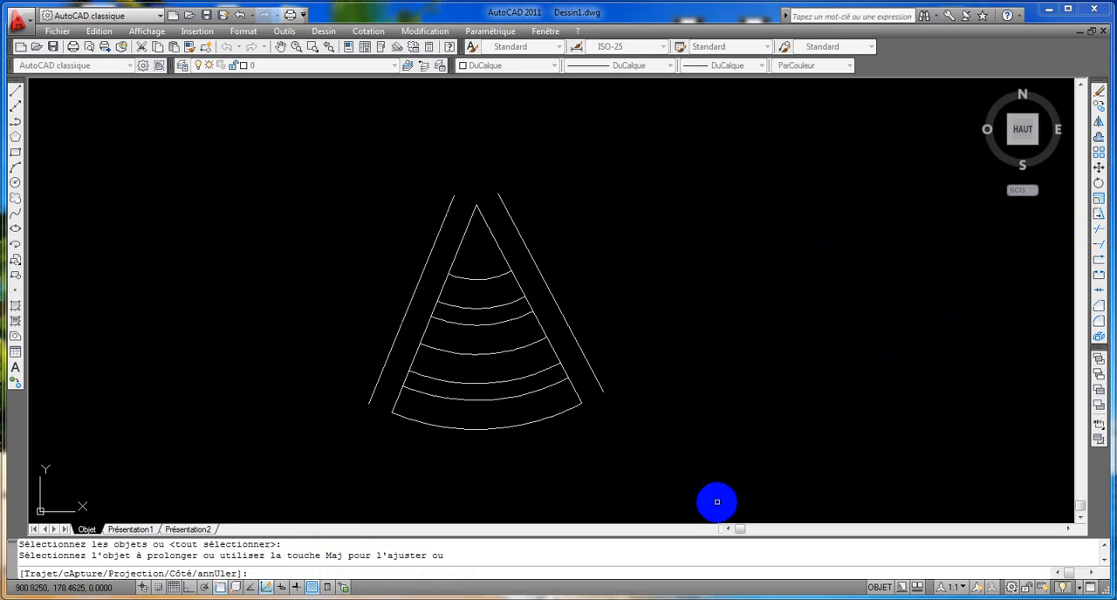
left_click(573, 407)
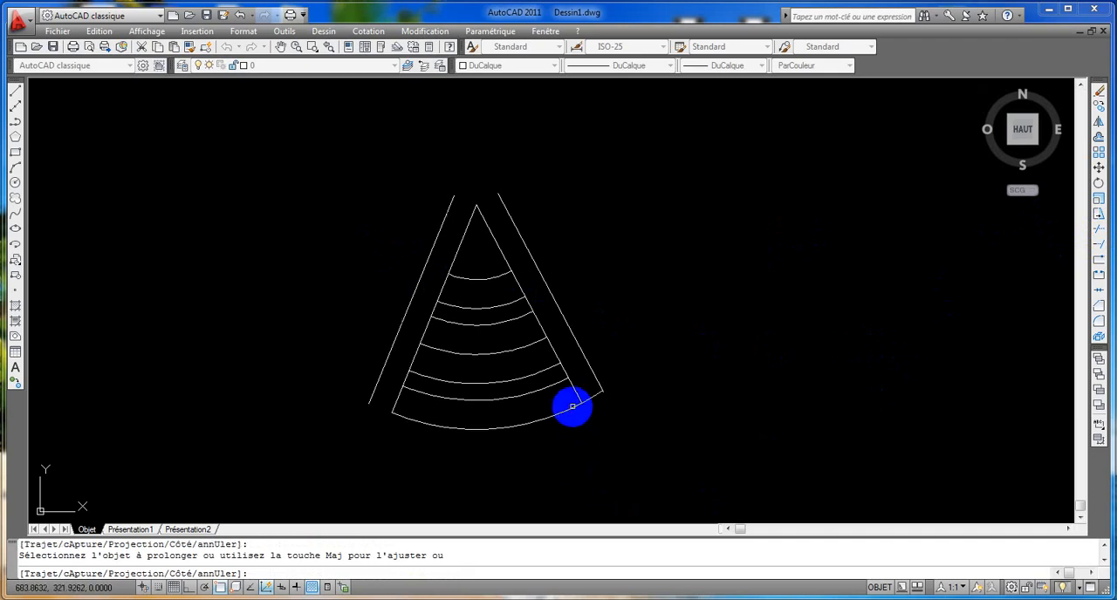
left_click(397, 415)
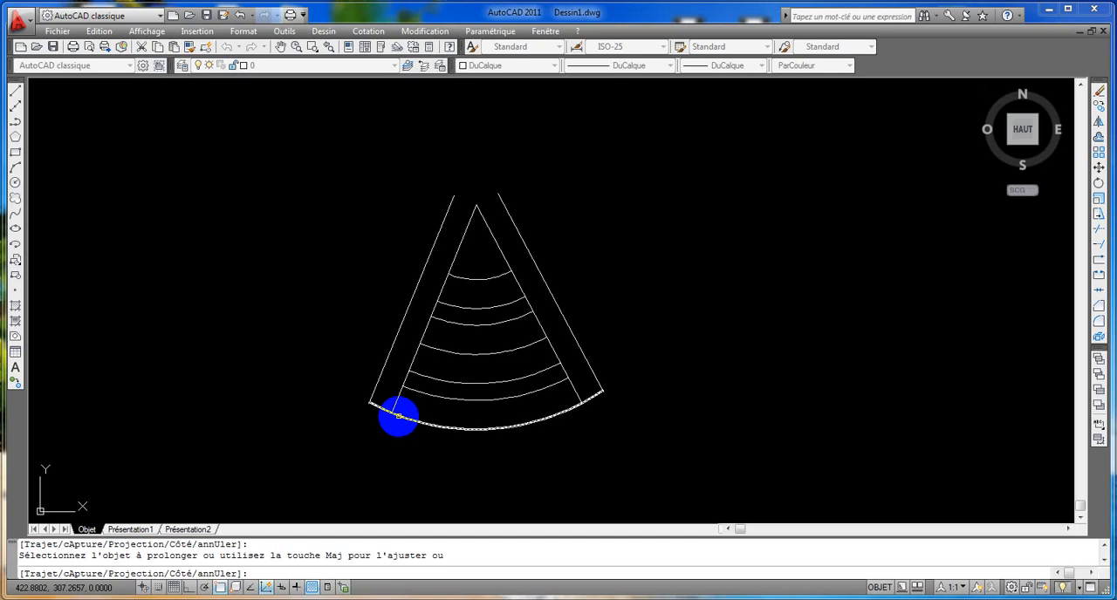
Extend the innermost, third and fifth arcs, counted from the centre, at both ends to the offset radial lines.
left_click(555, 370)
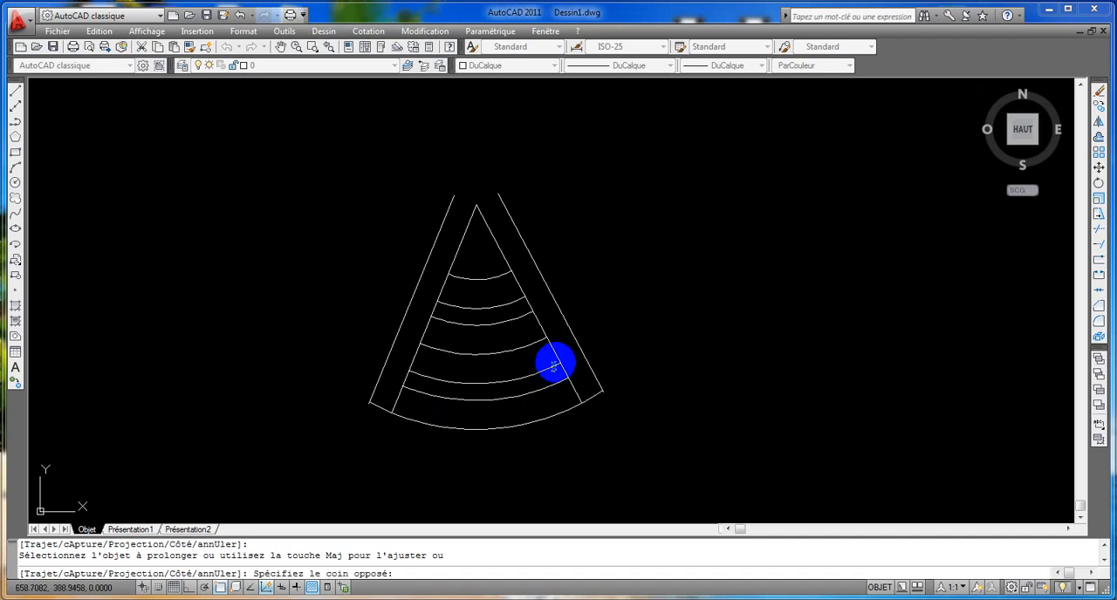
left_click(424, 377)
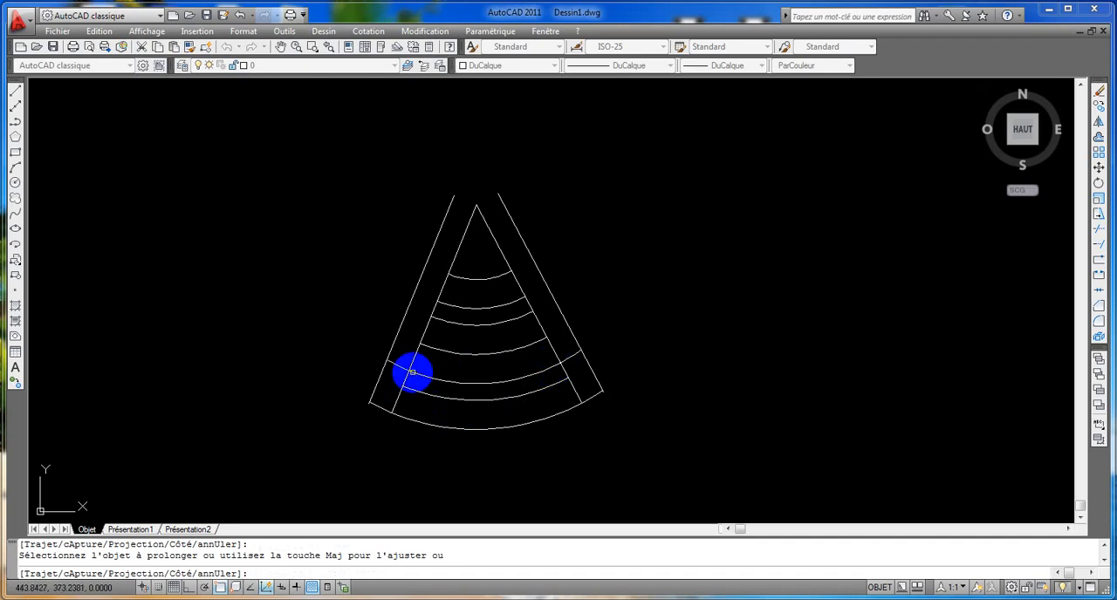
left_click(528, 313)
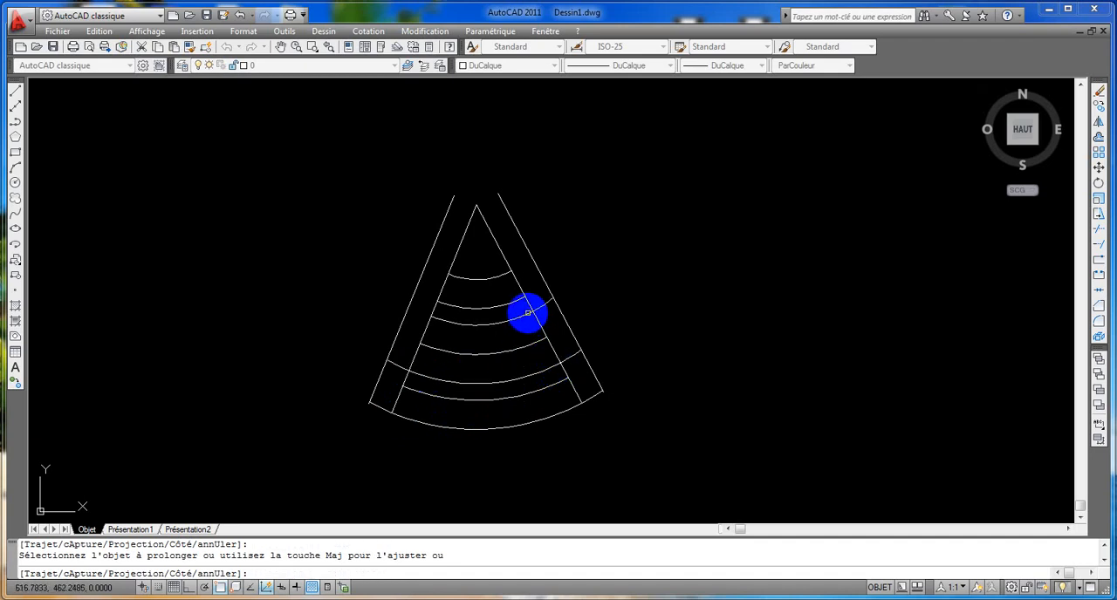
left_click(435, 319)
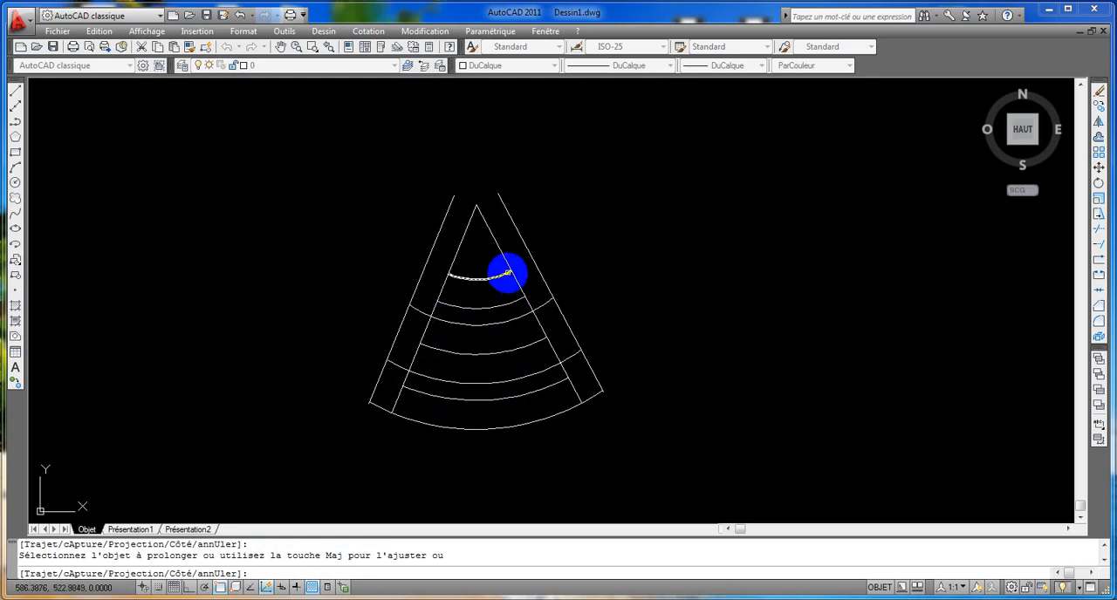
left_click(507, 272)
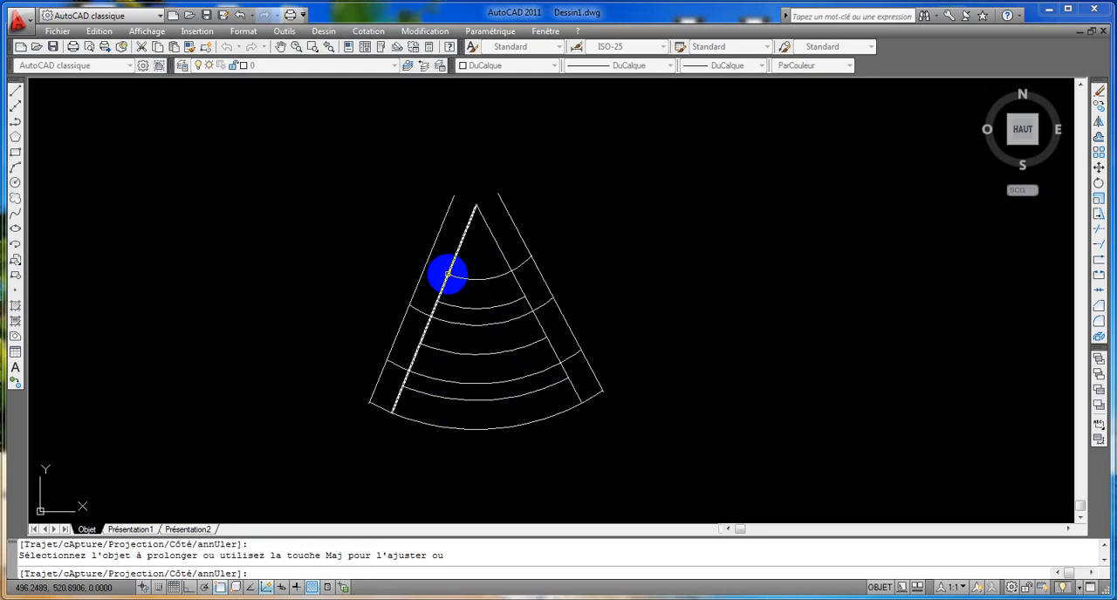
left_click(452, 276)
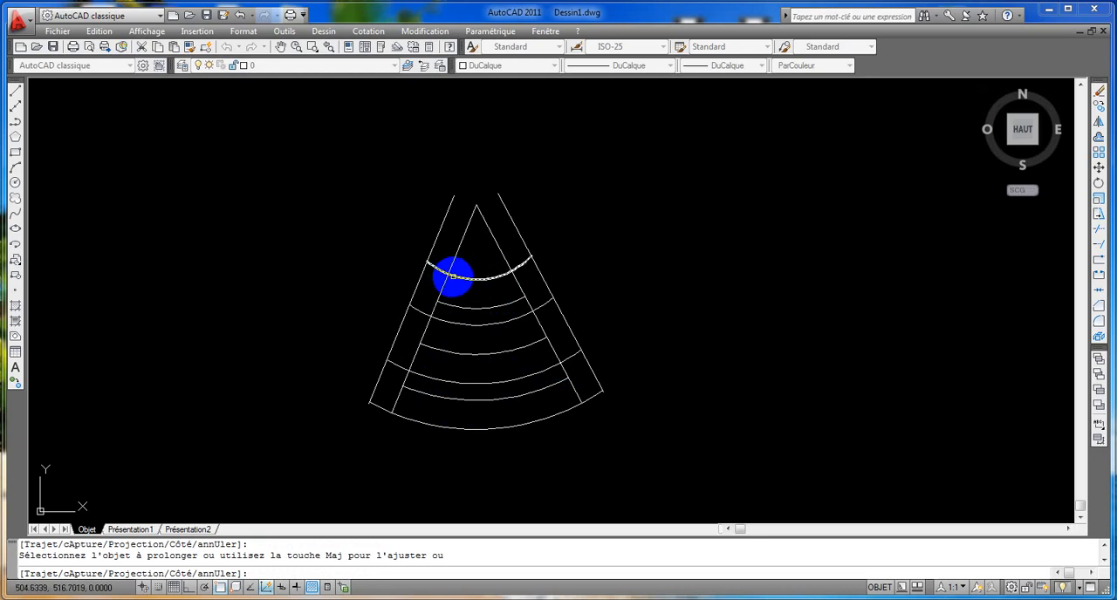
Trim the two radial lines and their two offset lines back to the innermost arc, using all objects as cutting edges.
left_click(1096, 229)
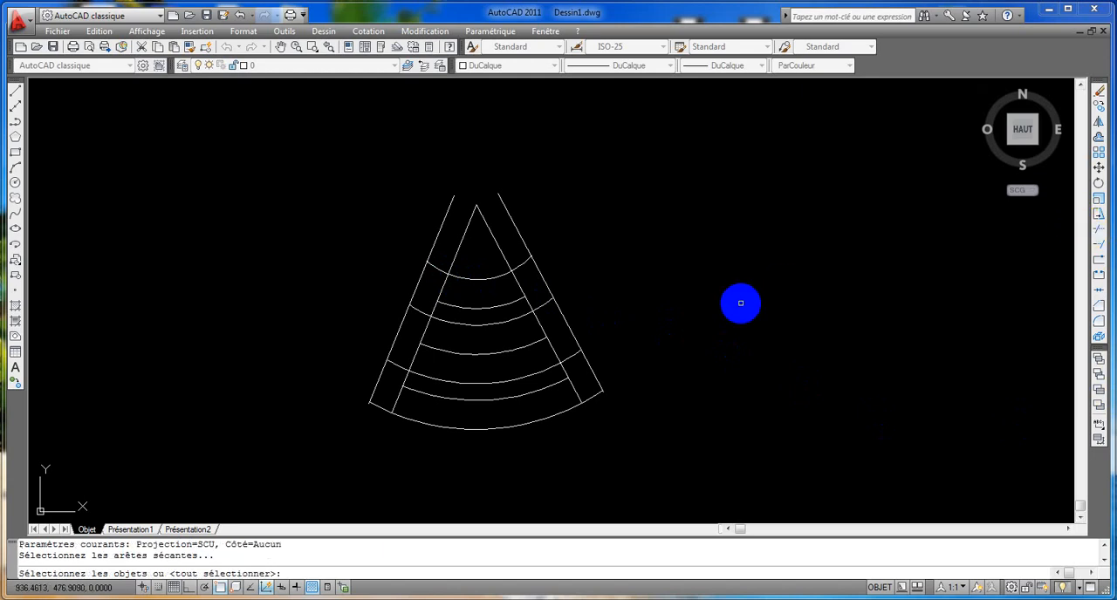
key("Return")
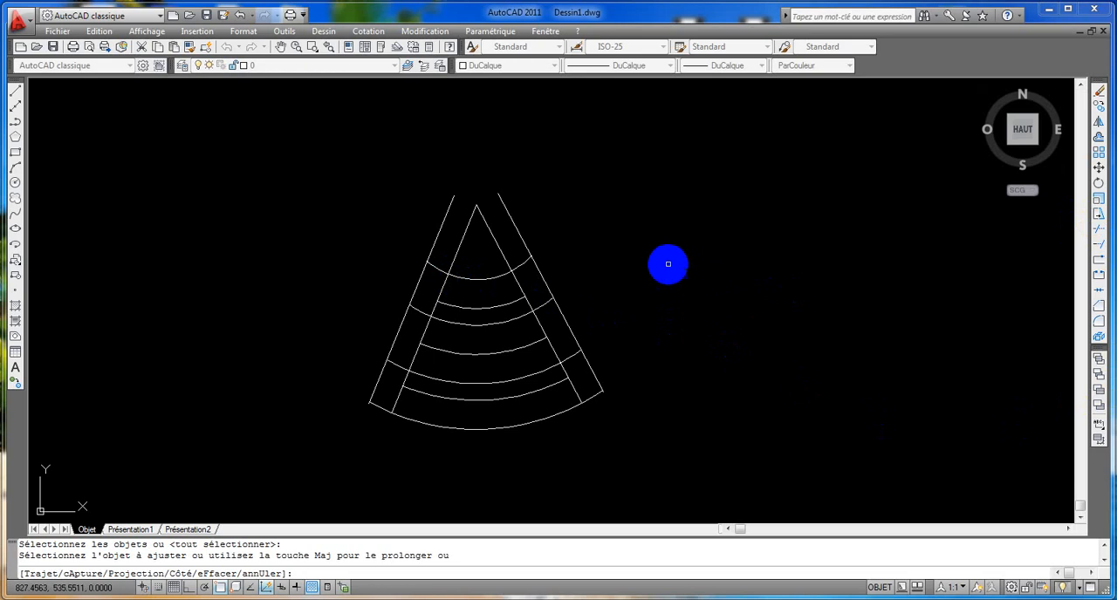
left_click(514, 220)
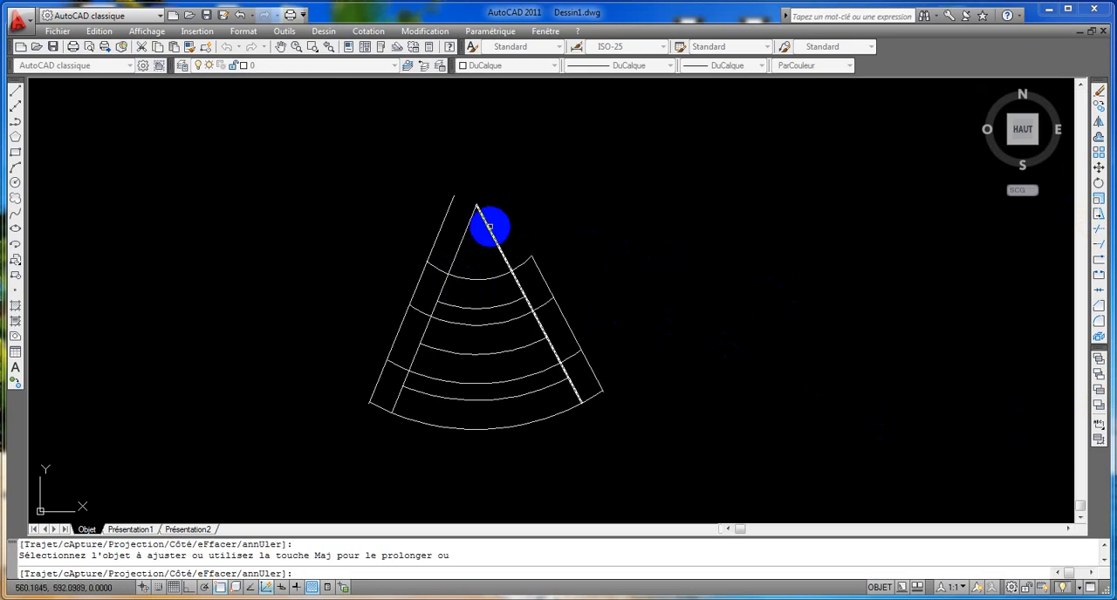
left_click(490, 227)
left_click(465, 232)
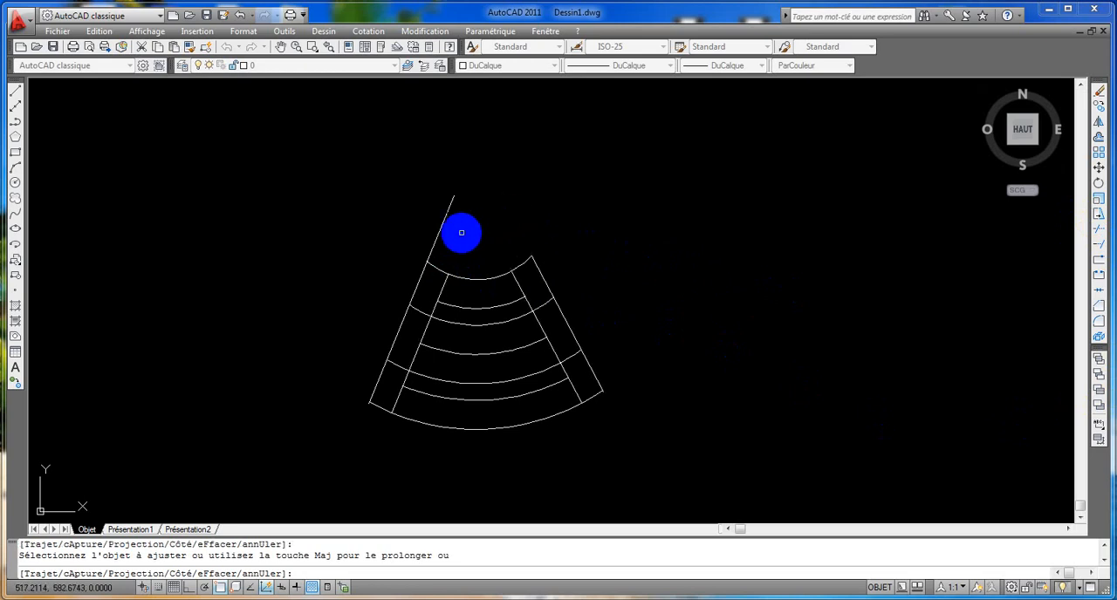
left_click(442, 224)
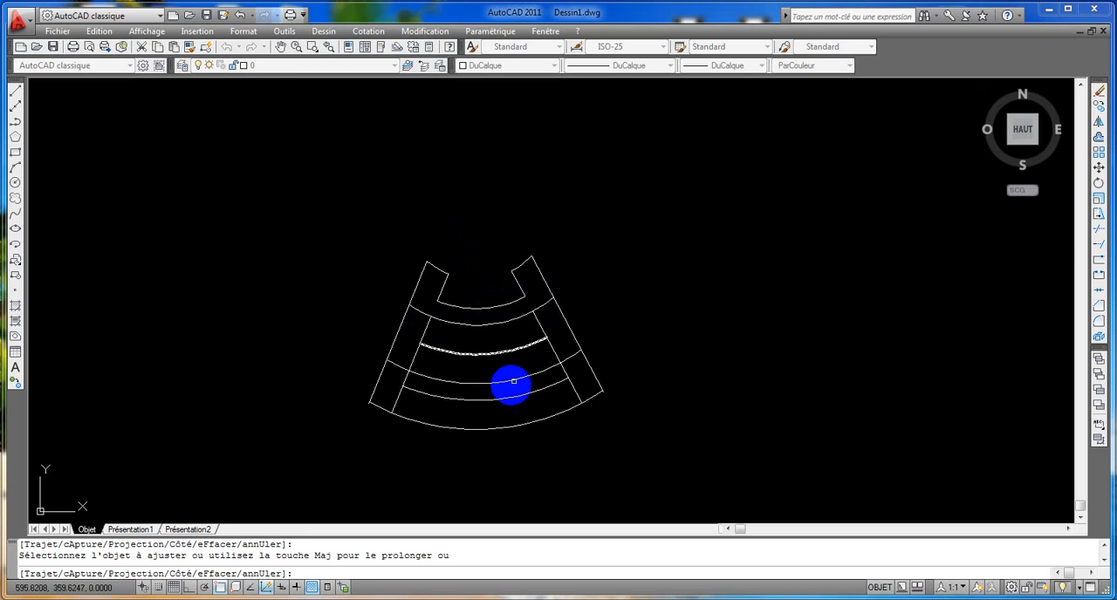
Trim away the central spans of the innermost and outermost arcs and the radial segments between arcs two and four and arcs five and six.
left_click(404, 381)
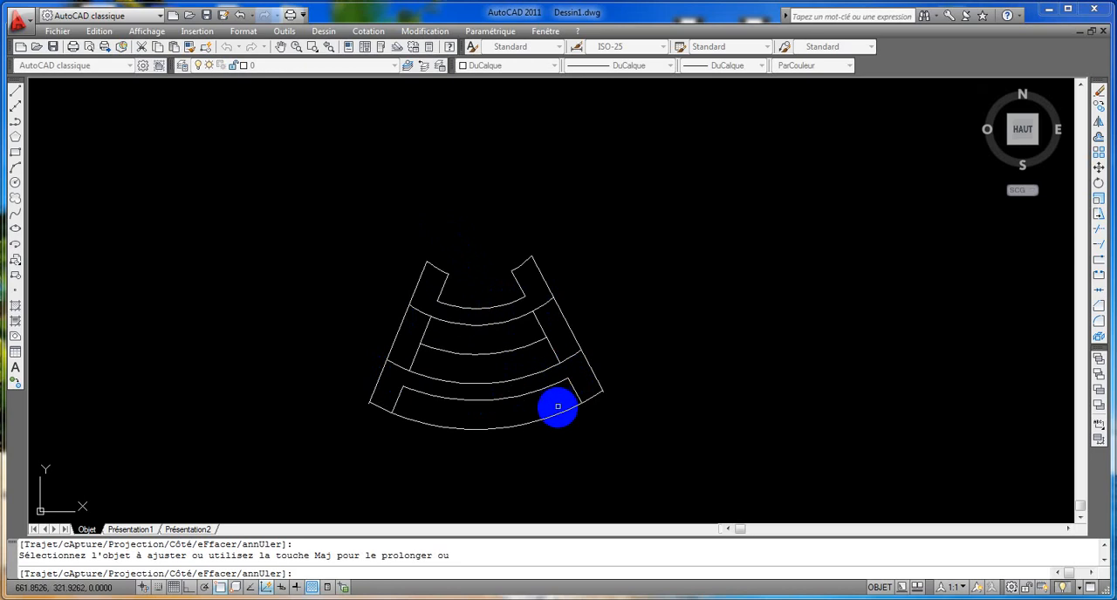
left_click(559, 414)
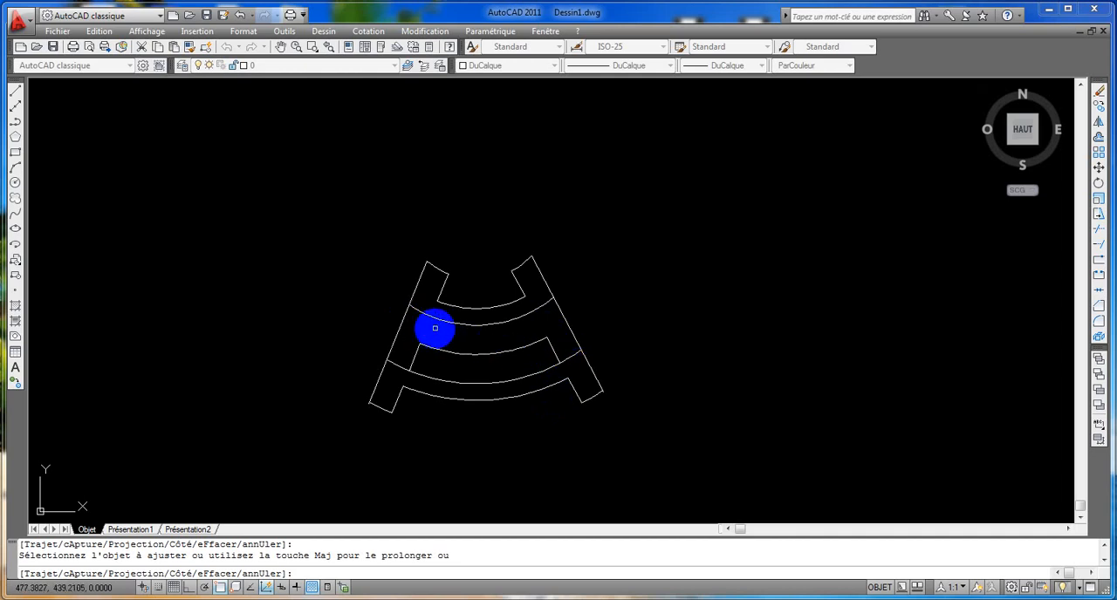
key("Escape")
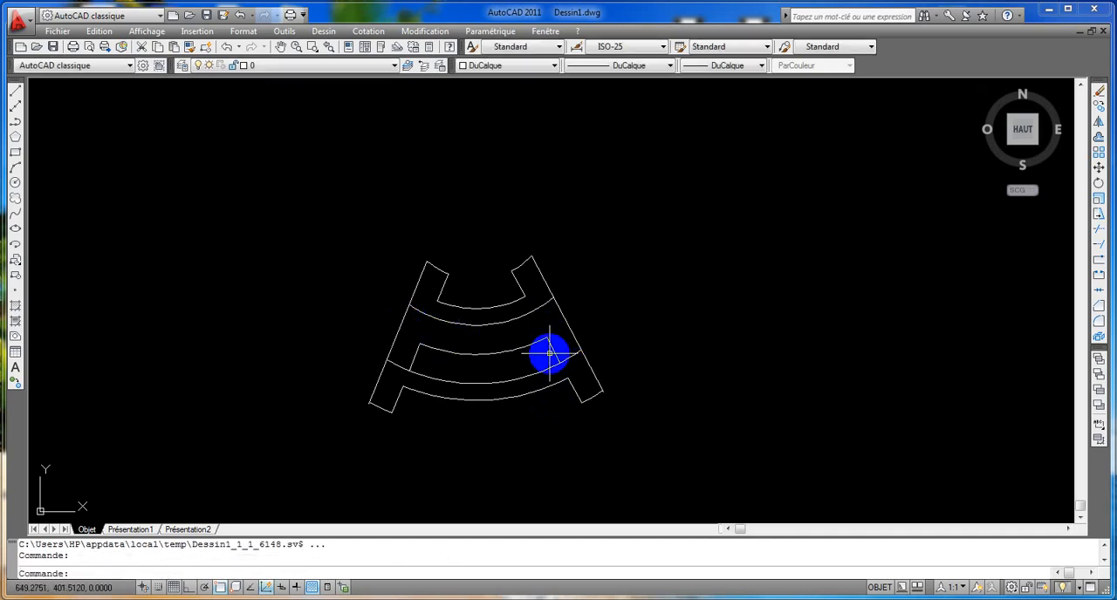
Delete the two leftover radial segments joining the middle arc to the fifth arc.
left_click(553, 349)
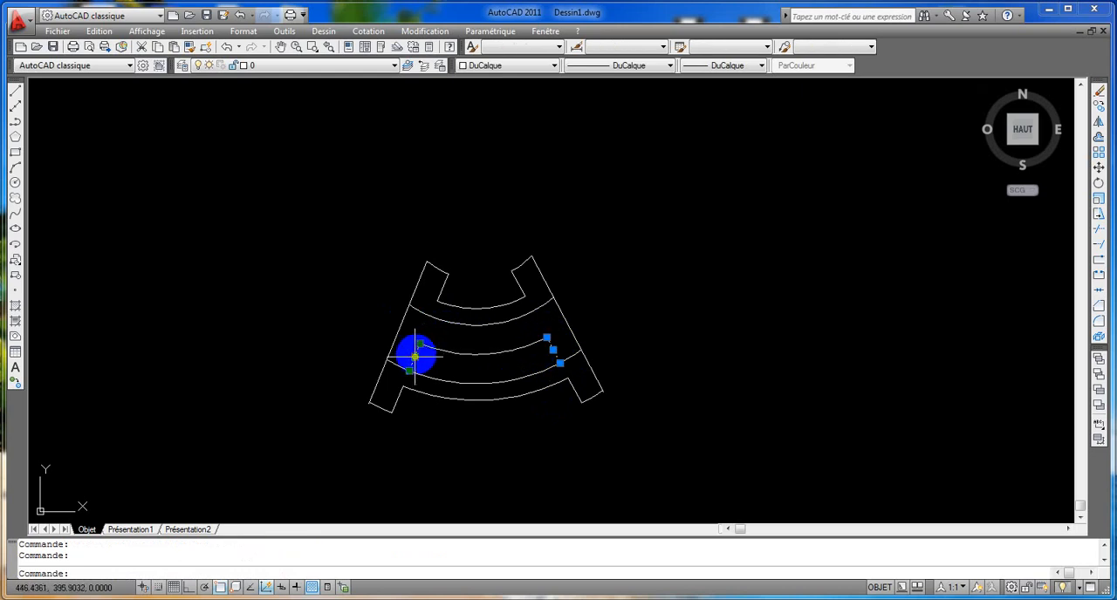
key("Delete")
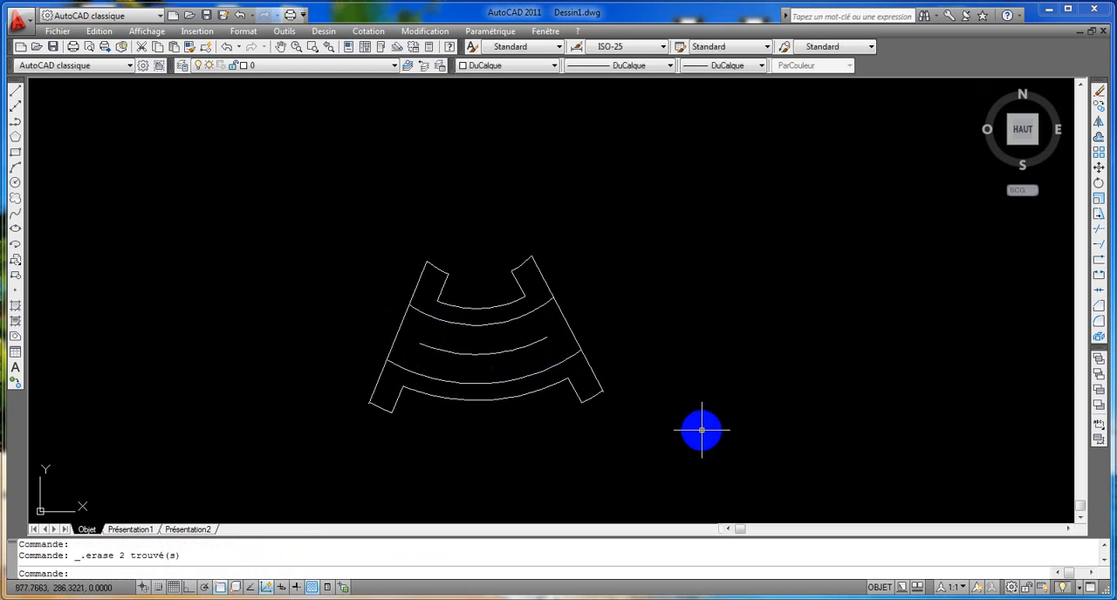
Fillet the corner between the lower right leg's inner edge and the bottom long arc with radius 15.
scroll(534, 335, "up", 1)
scroll(552, 323, "up", 1)
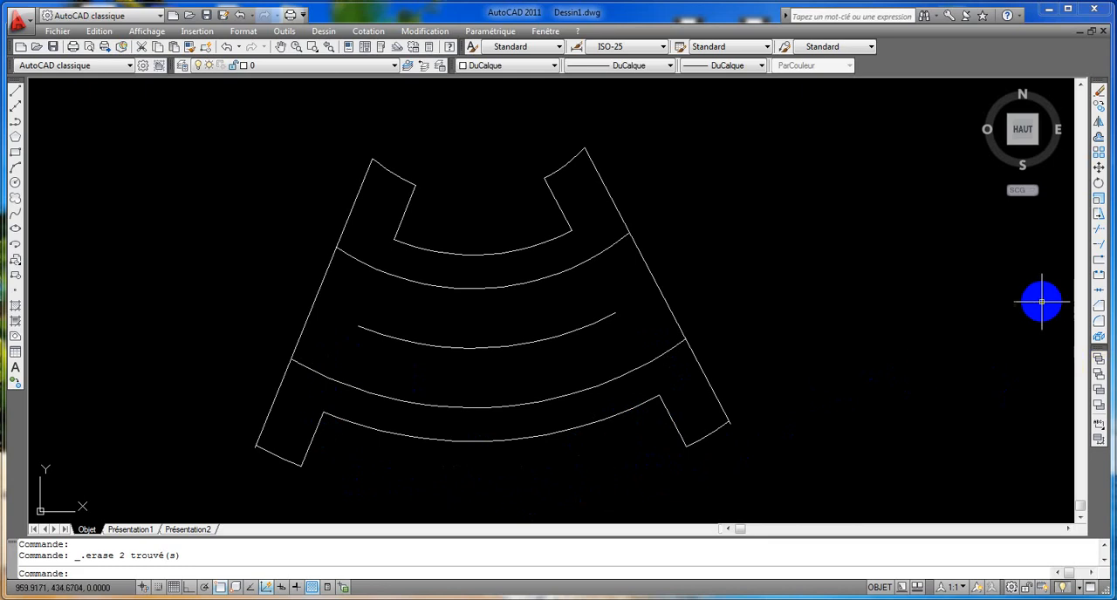
left_click(1098, 325)
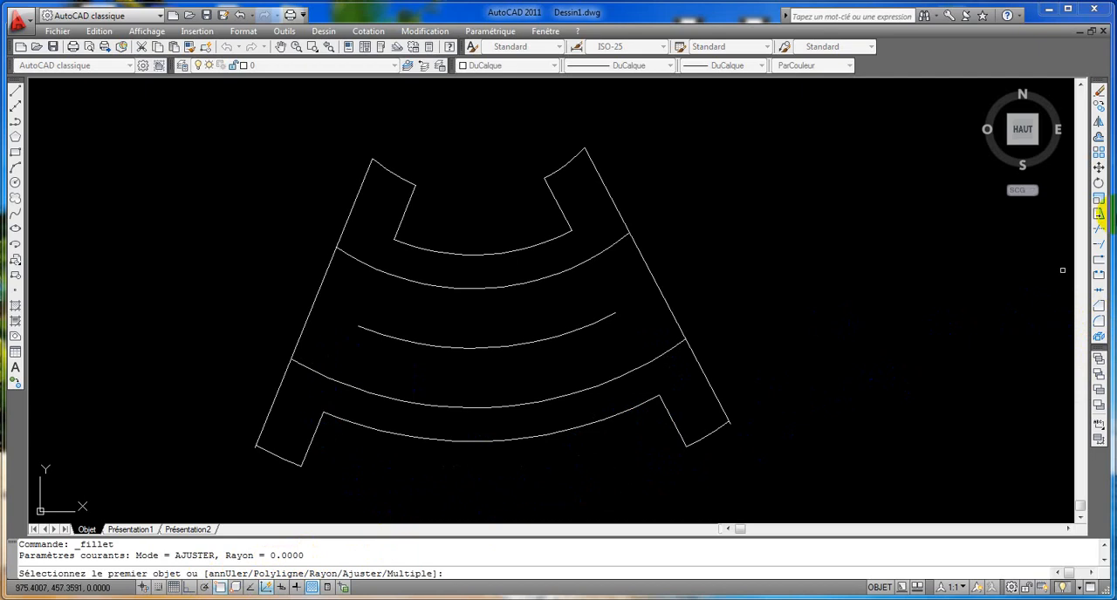
type("r")
key("Return")
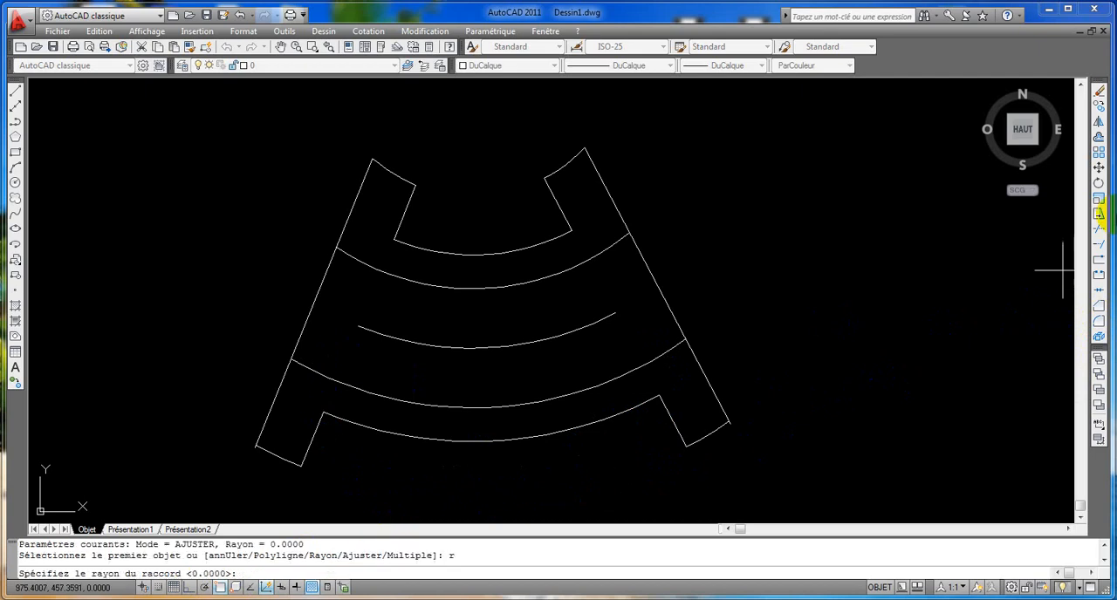
key("Return")
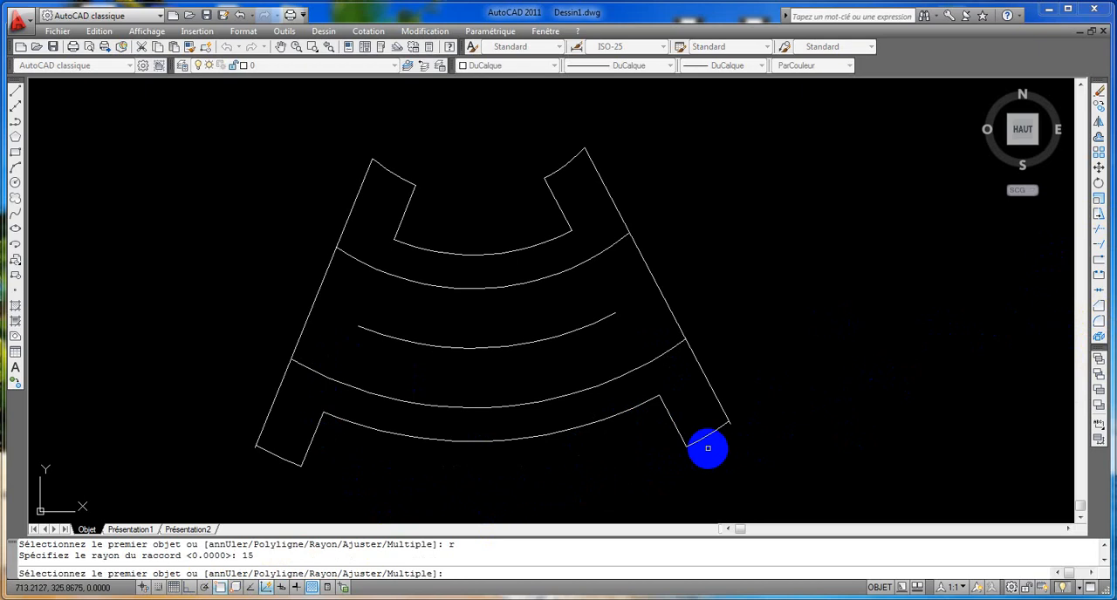
left_click(666, 410)
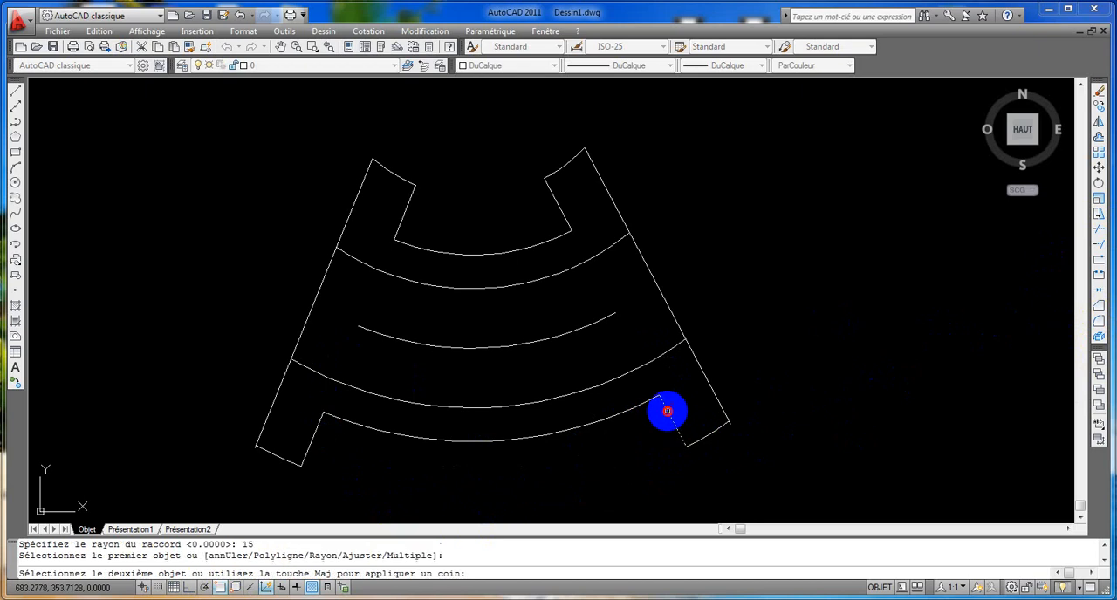
left_click(649, 401)
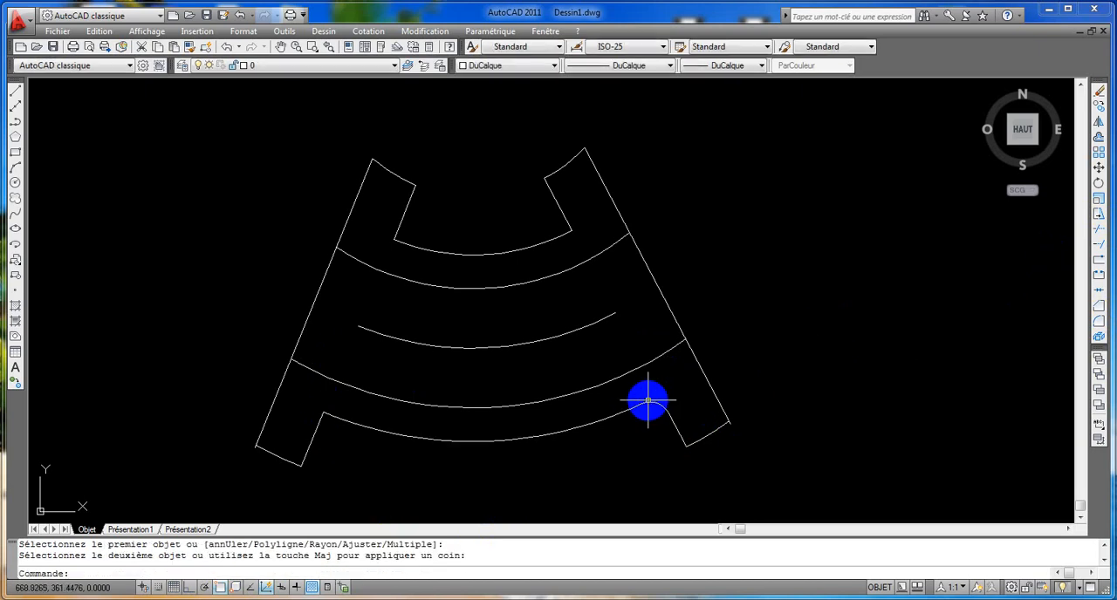
Fillet the corner between the lower left leg's inner edge and the bottom long arc with the same radius of 15.
key("Return")
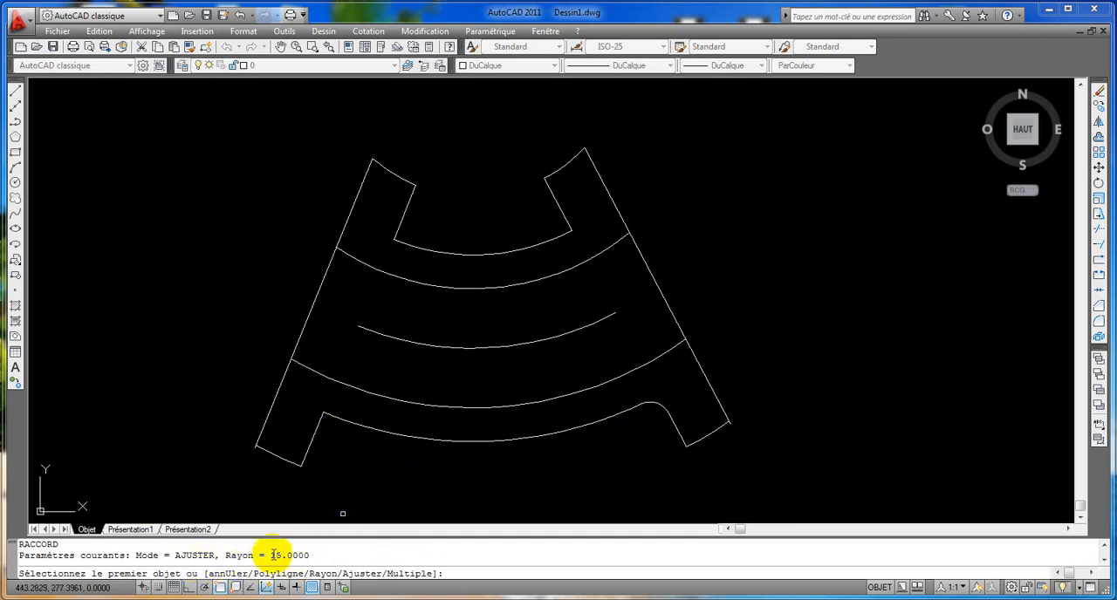
left_click(319, 426)
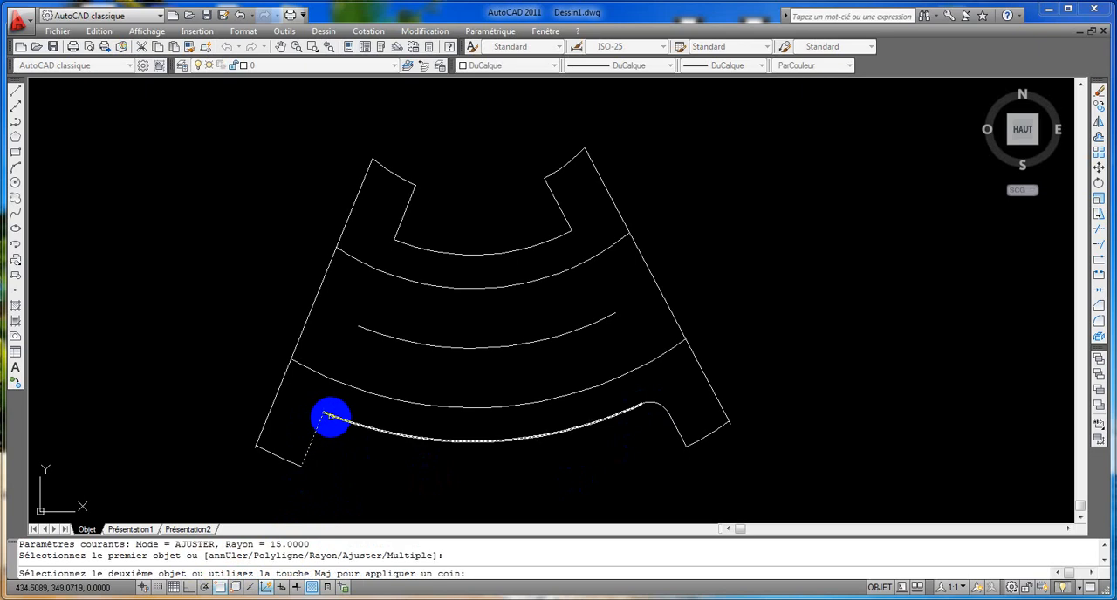
left_click(331, 419)
Fillet the inner end corners of the lower left and lower right legs with radius 15.
key("Return")
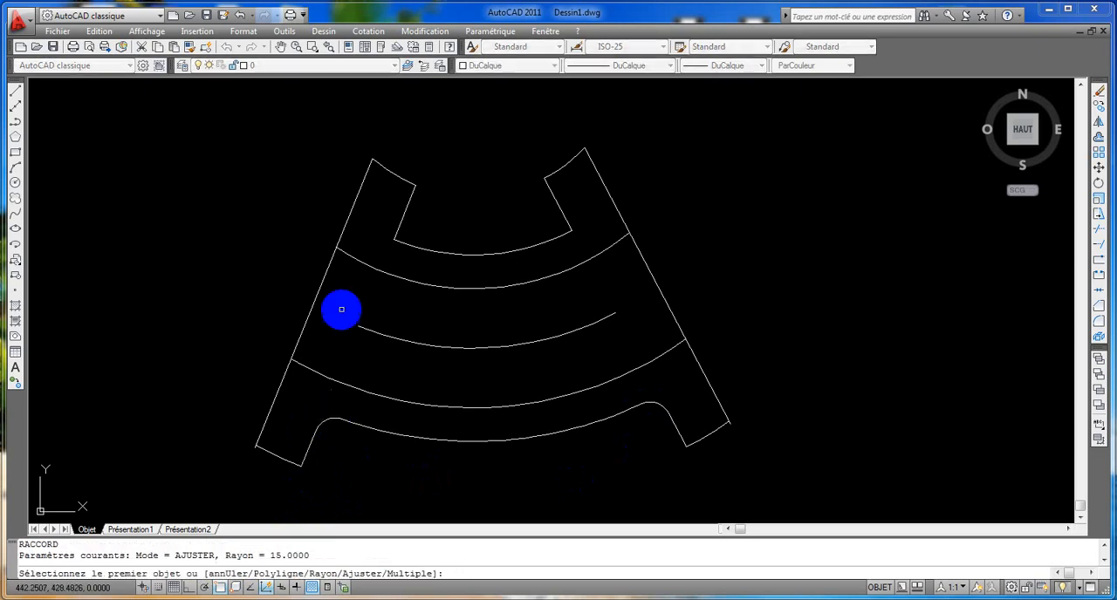
left_click(304, 454)
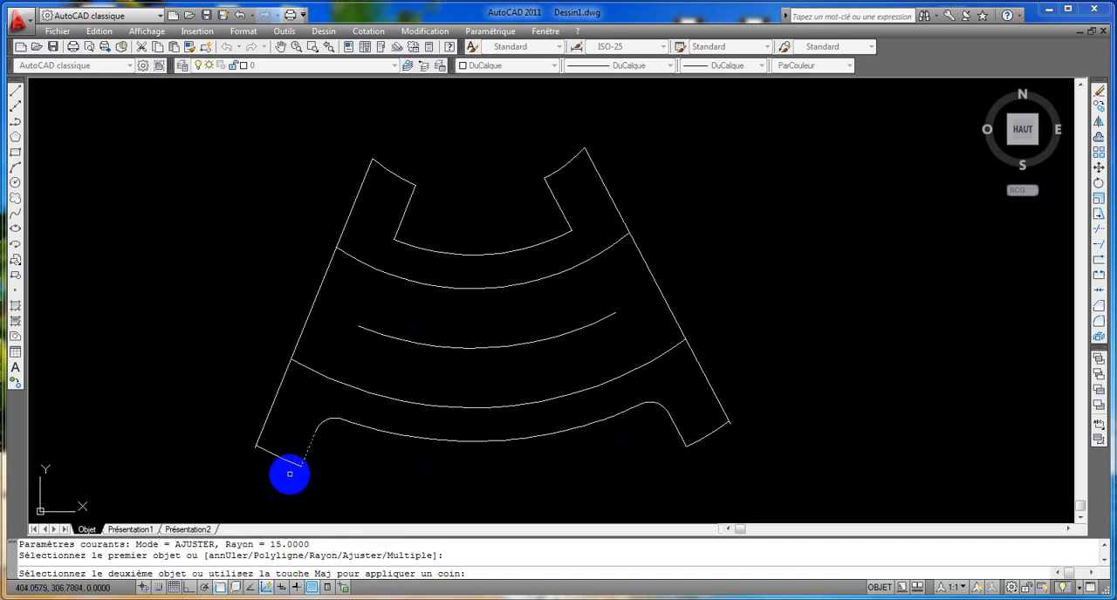
left_click(298, 463)
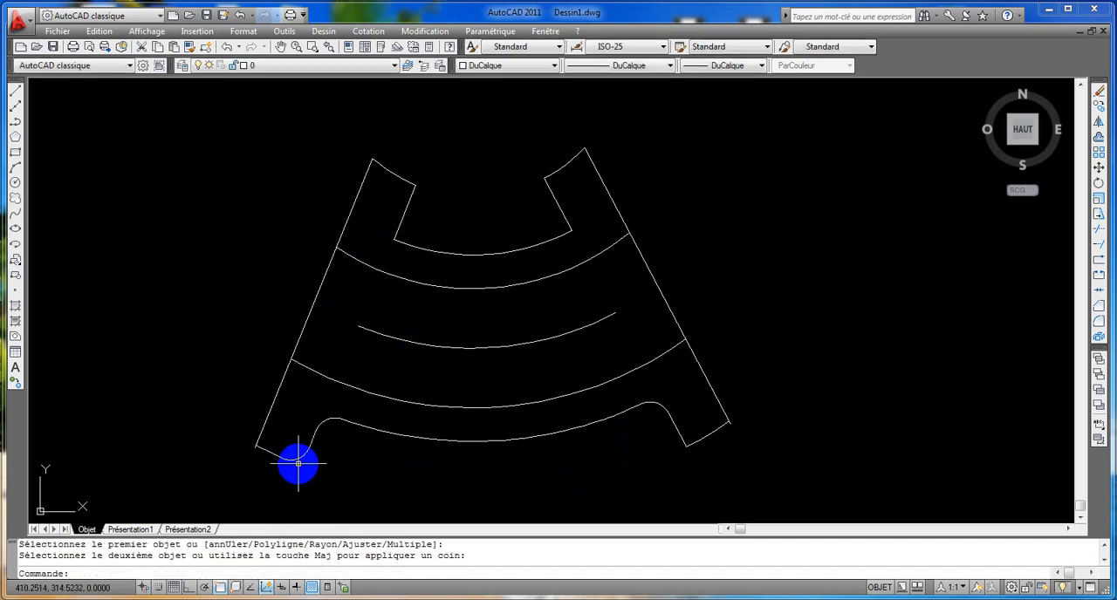
key("Return")
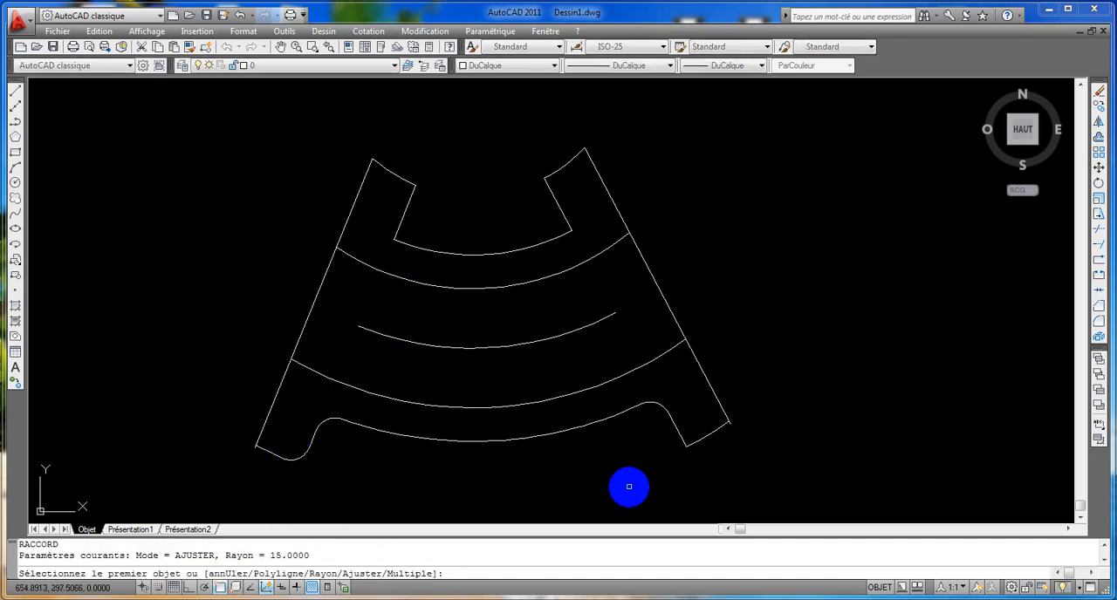
left_click(679, 433)
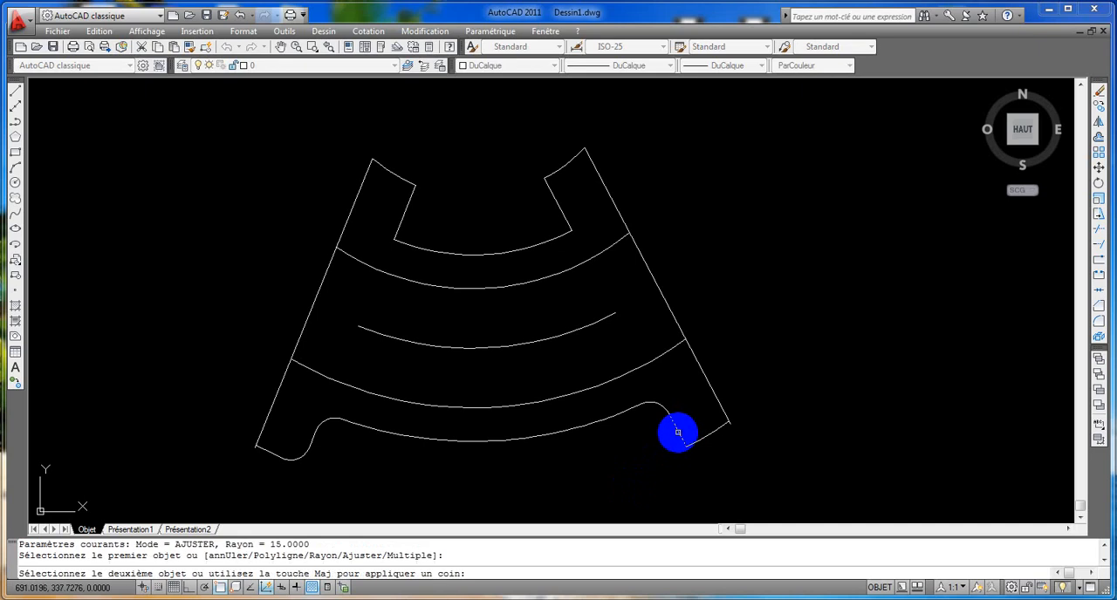
left_click(704, 440)
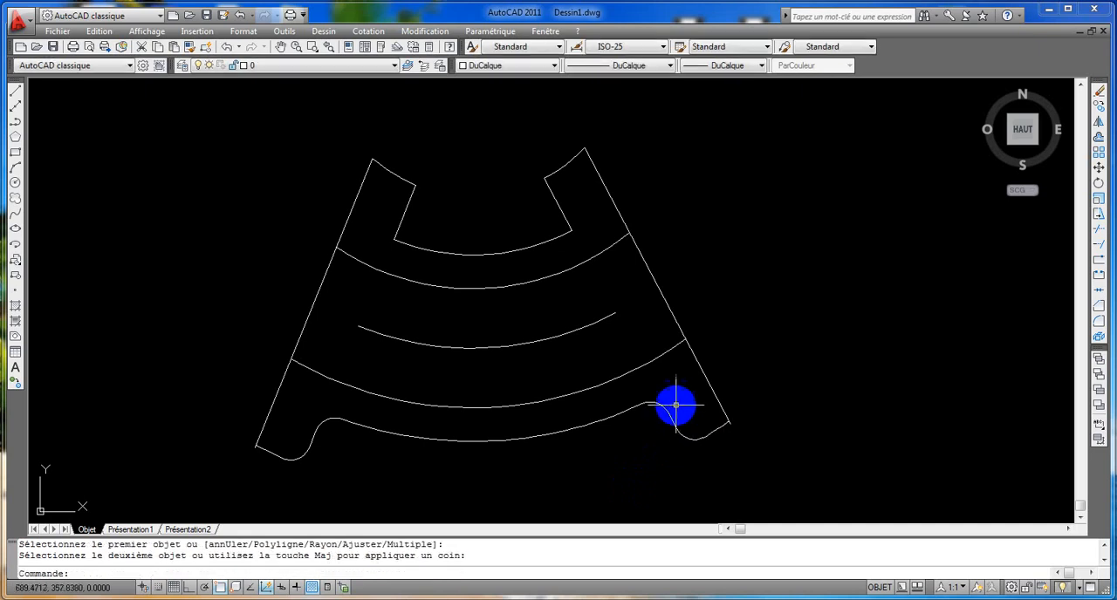
Fillet both bottom corners of the upper notch, where its side edges meet the arc, with radius 15.
key("Return")
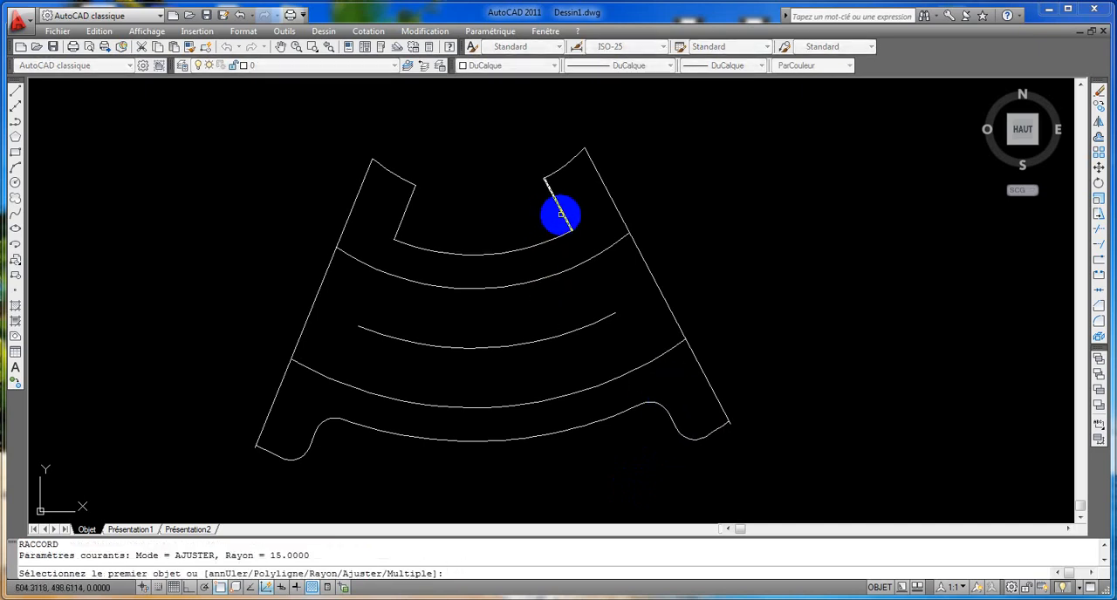
left_click(563, 214)
left_click(562, 232)
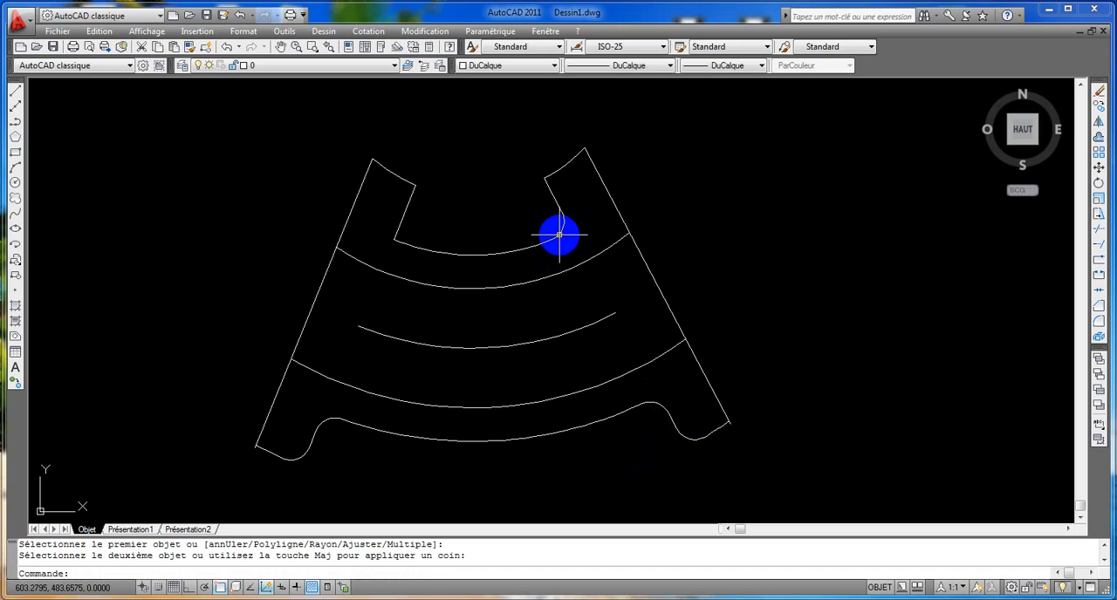
key("Return")
left_click(401, 223)
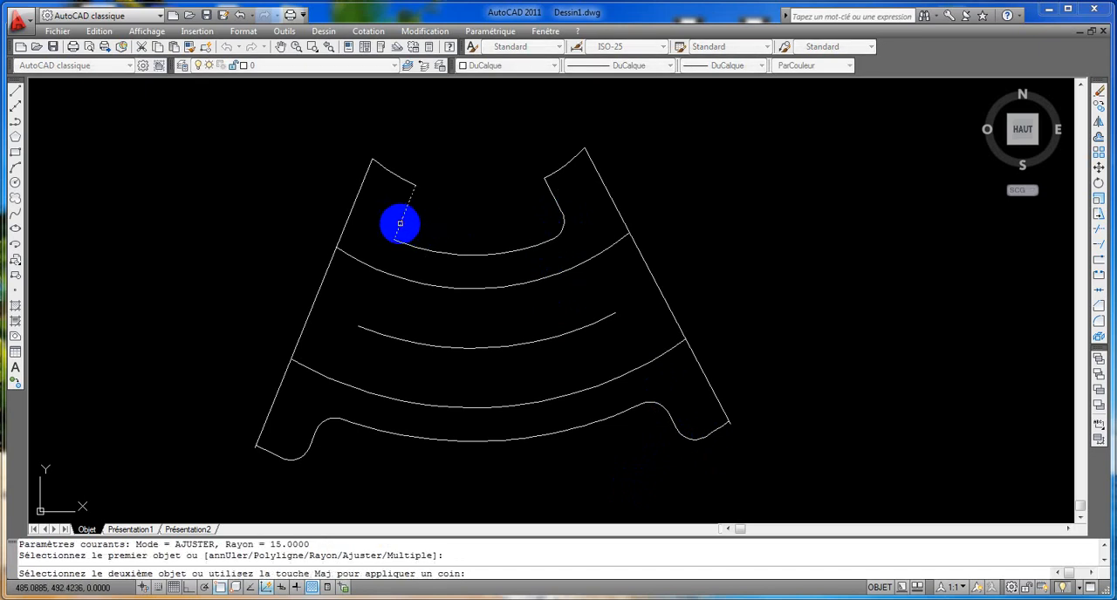
left_click(404, 240)
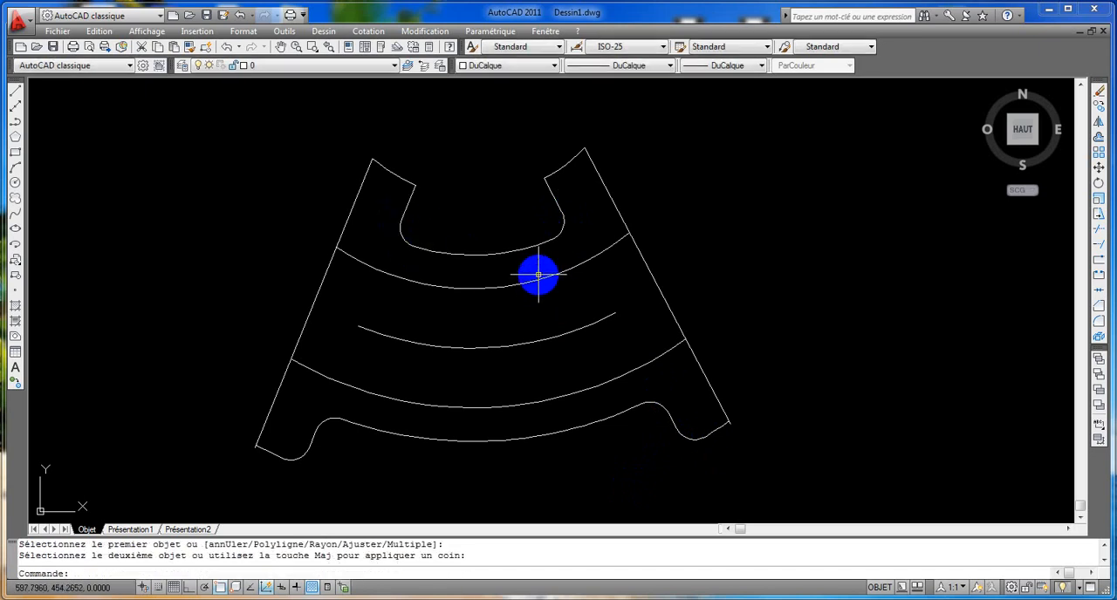
Fillet the inner end corners of the upper right and upper left legs with radius 15.
key("Return")
left_click(550, 172)
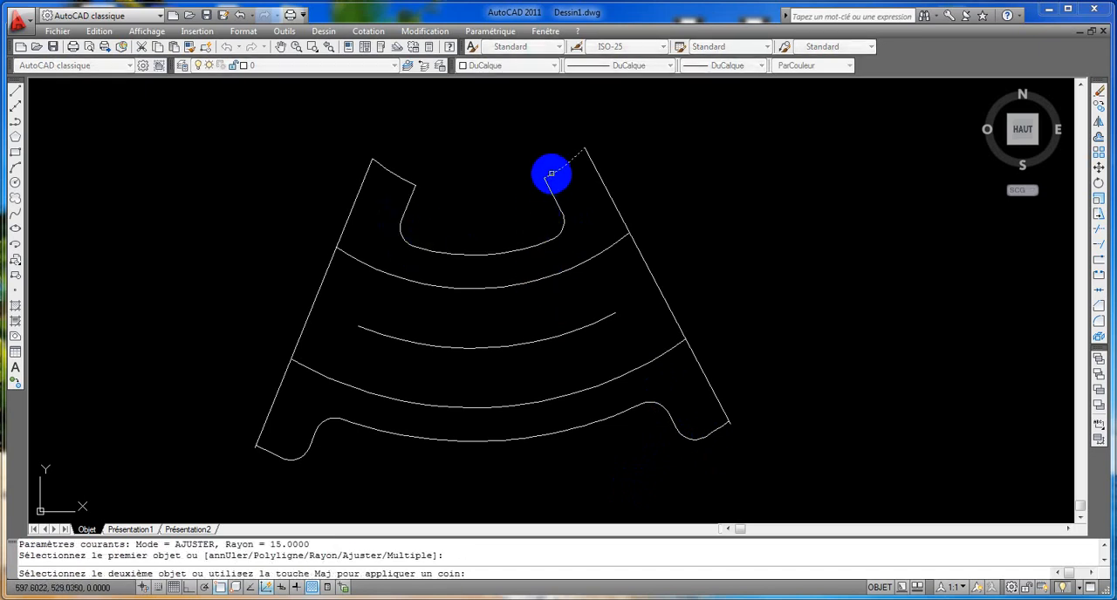
left_click(547, 191)
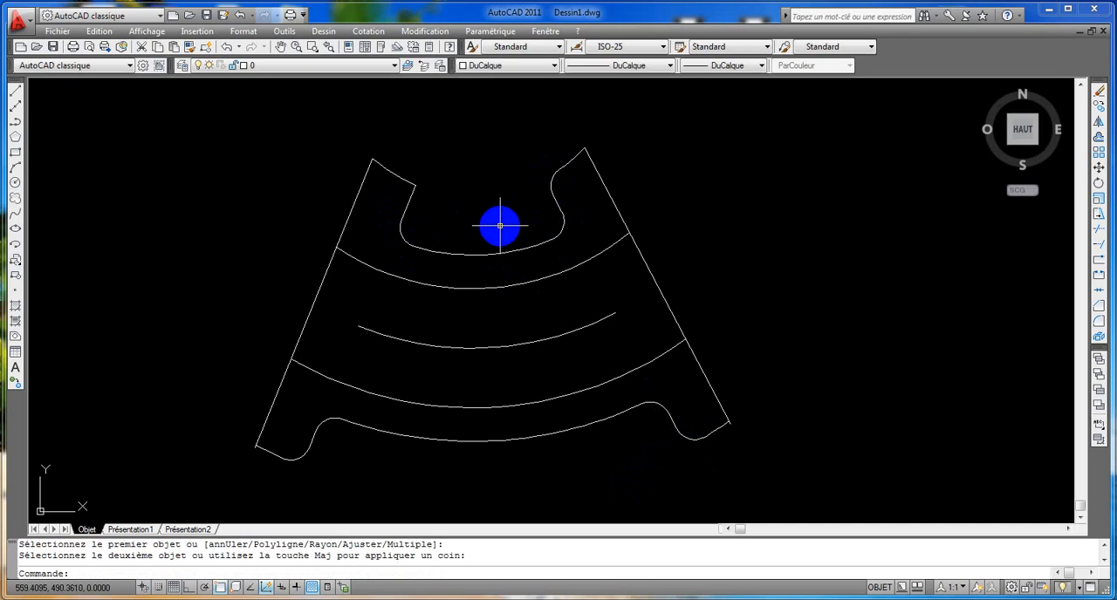
key("Return")
left_click(405, 178)
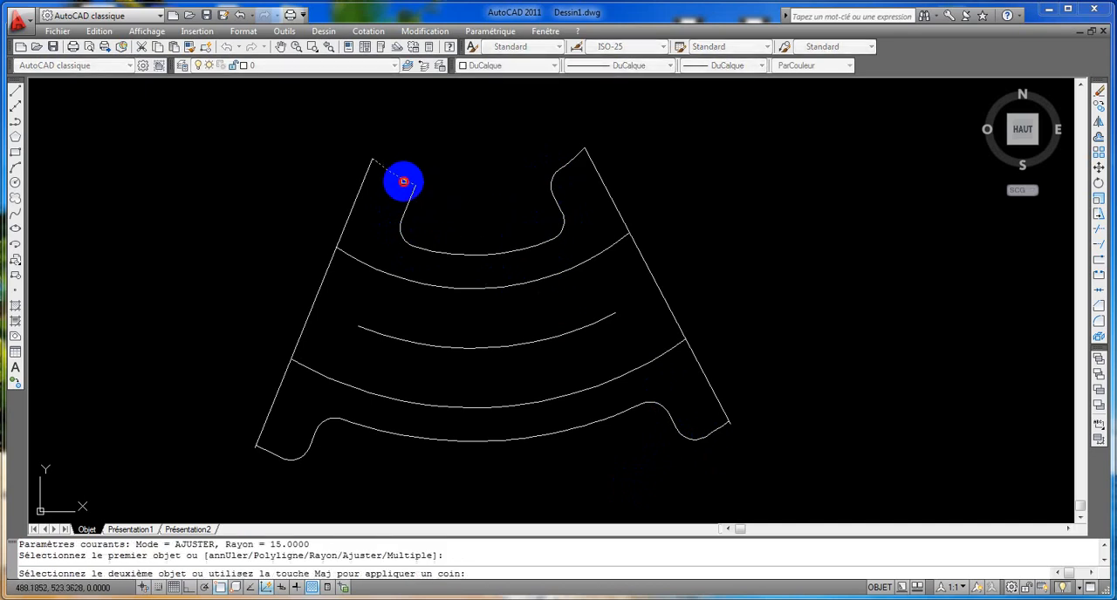
left_click(411, 193)
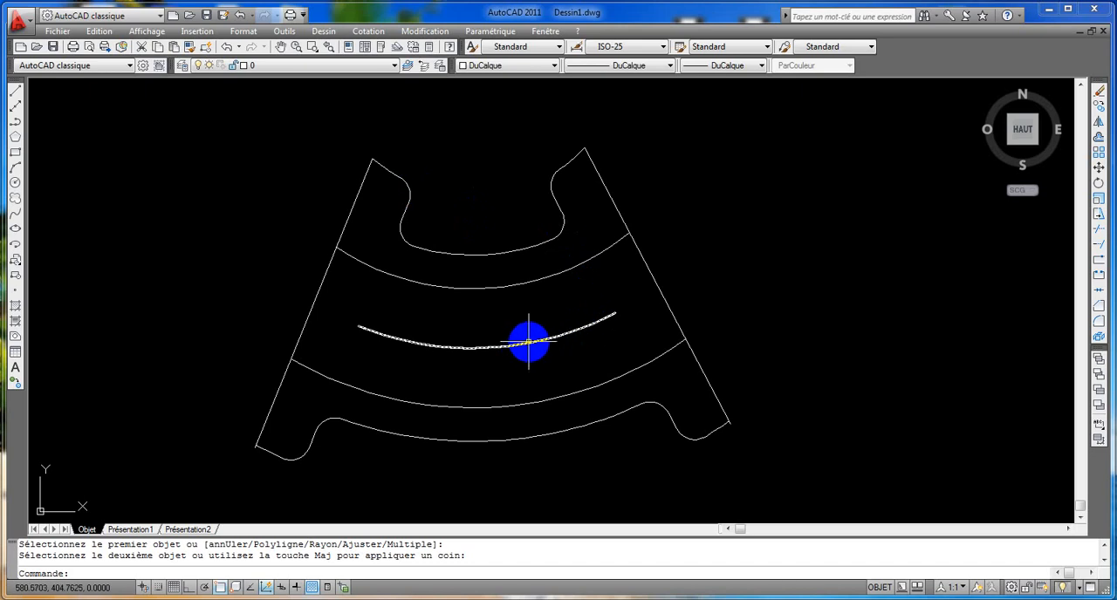
Delete the isolated middle arc and trim the right side line's overhang past the lower right leg's end arc.
left_click(532, 342)
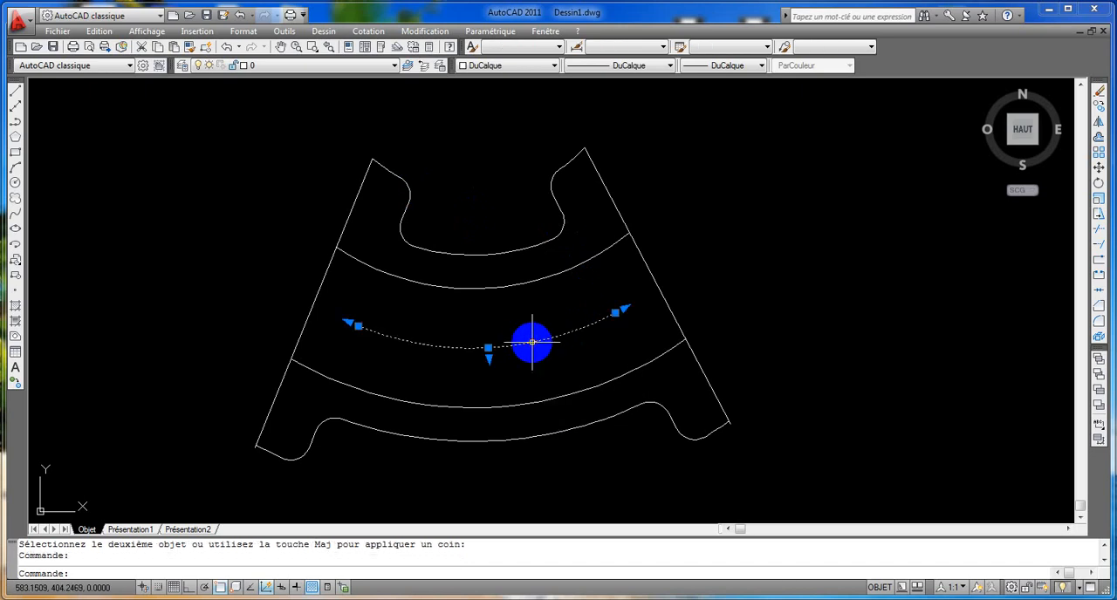
key("Delete")
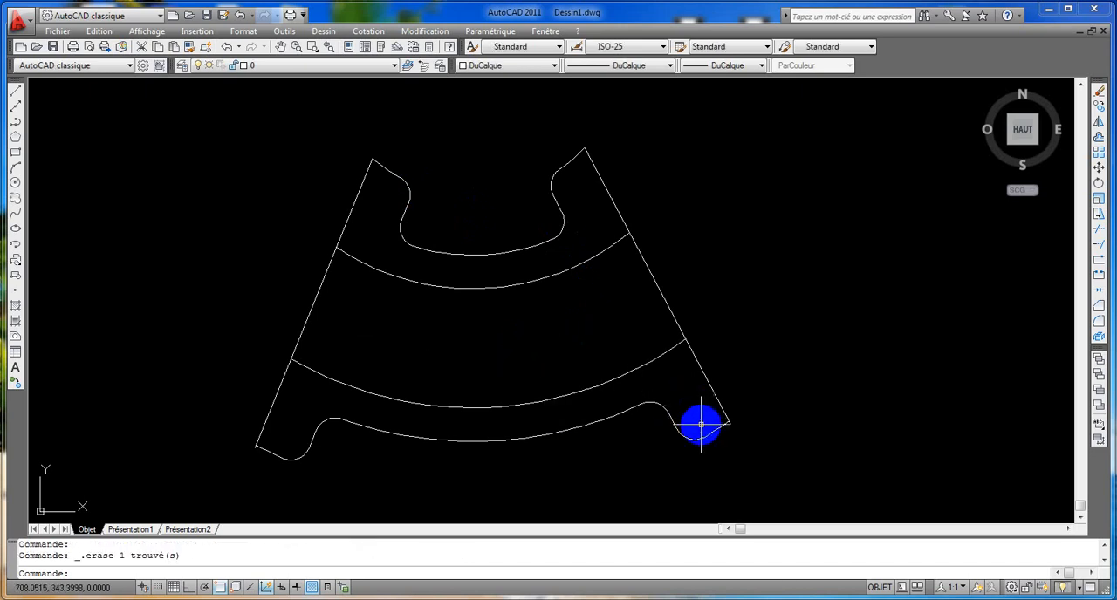
scroll(598, 436, "up", 4)
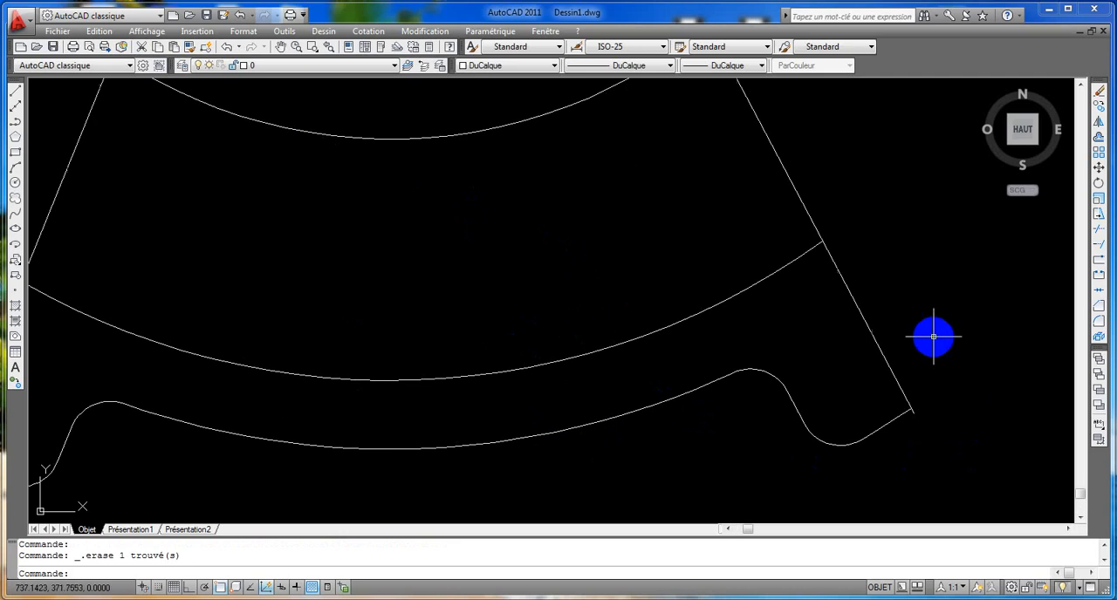
scroll(934, 351, "up", 1)
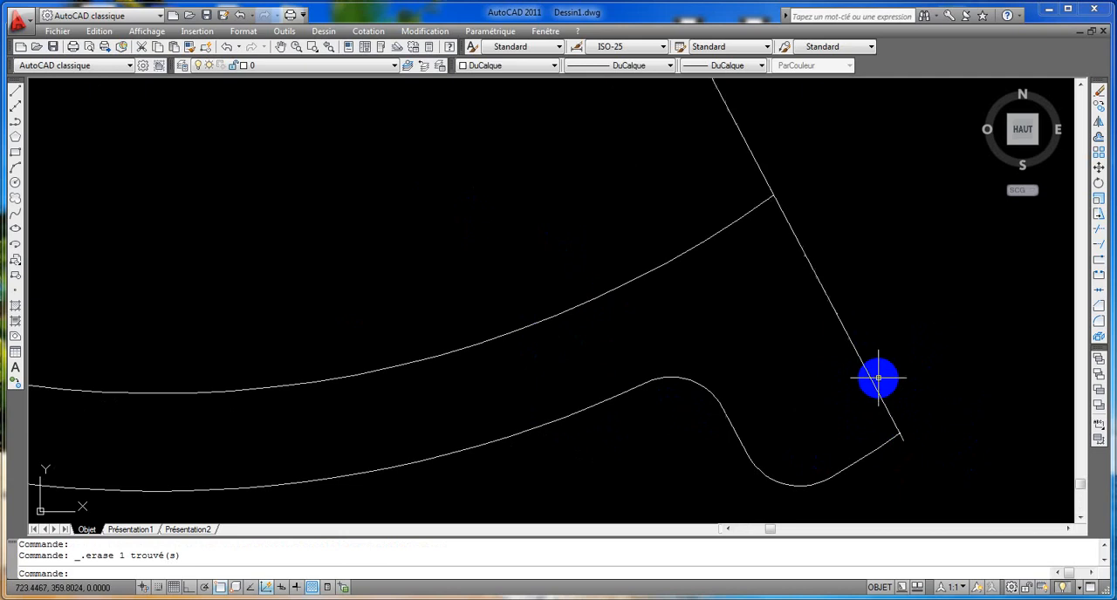
left_click(1099, 236)
right_click(1000, 334)
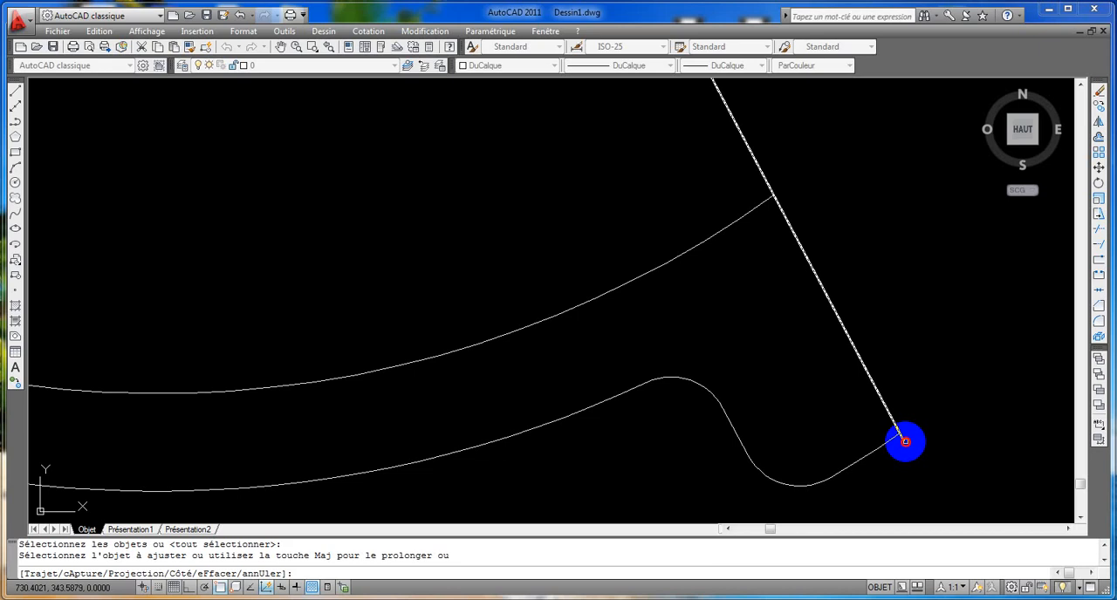
left_click(906, 442)
Trim the left side line's overhang past the lower left leg's end arc.
scroll(668, 455, "down", 2)
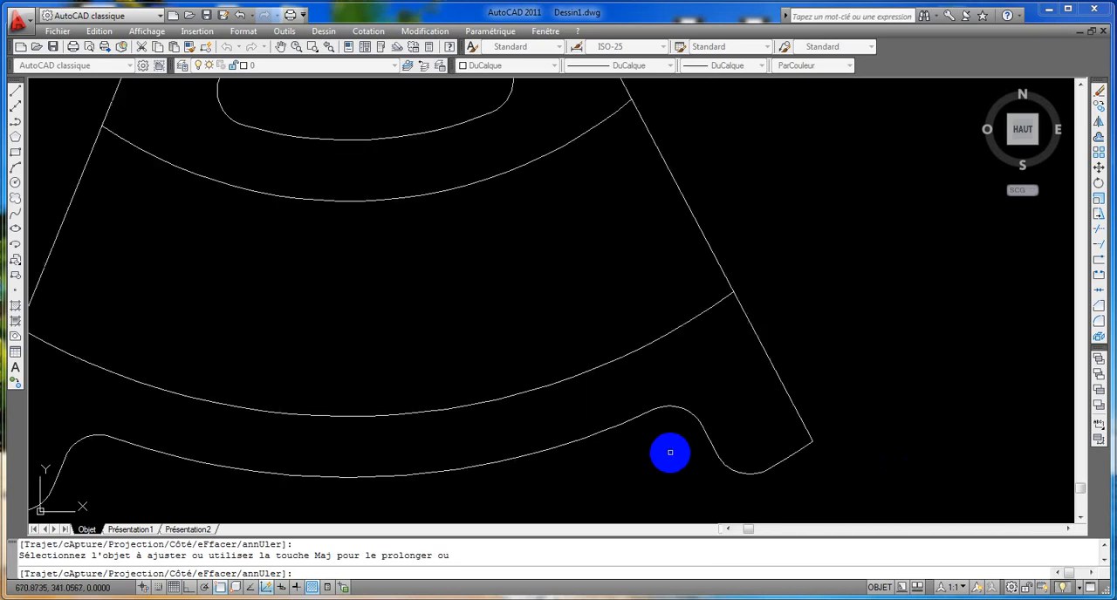
scroll(671, 452, "down", 3)
middle_click_drag(669, 451, 815, 387)
scroll(424, 376, "up", 3)
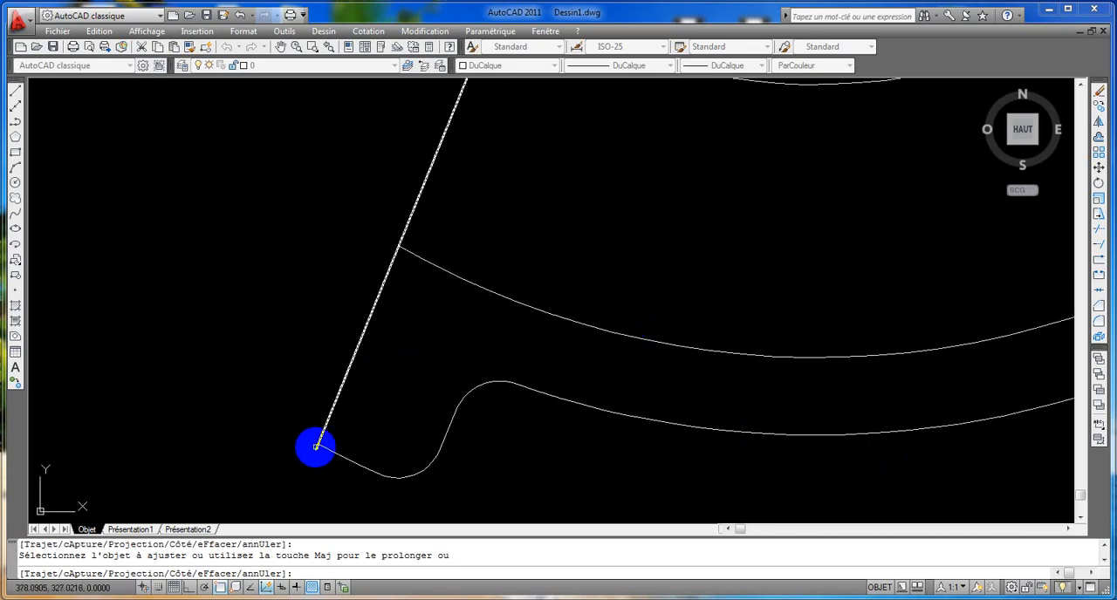
Start a hatch and choose the predefined ANSI31 pattern for it.
scroll(546, 413, "down", 5)
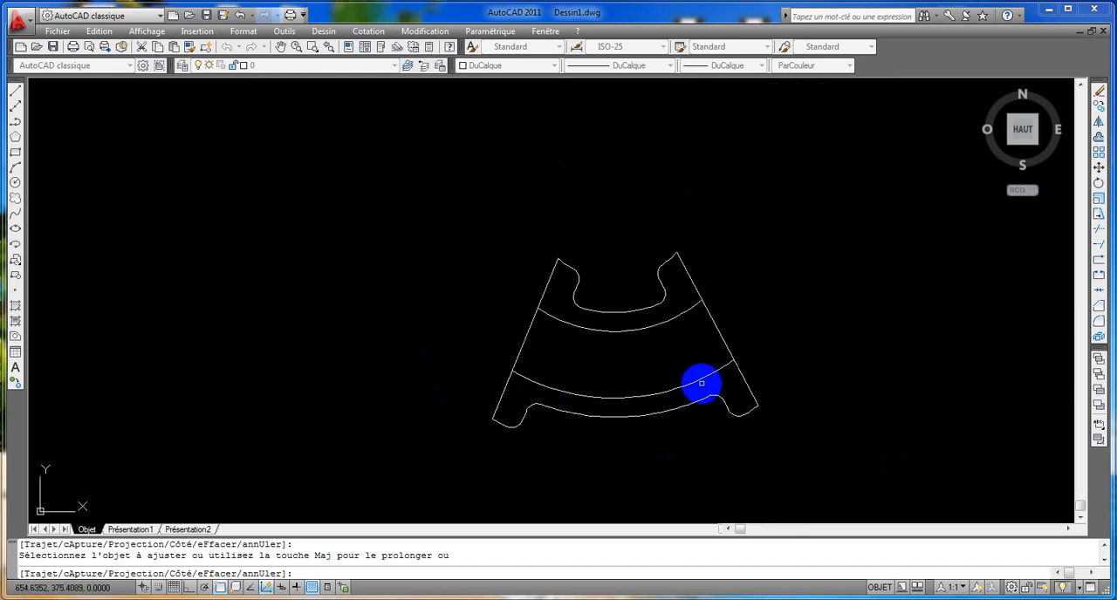
scroll(701, 383, "up", 2)
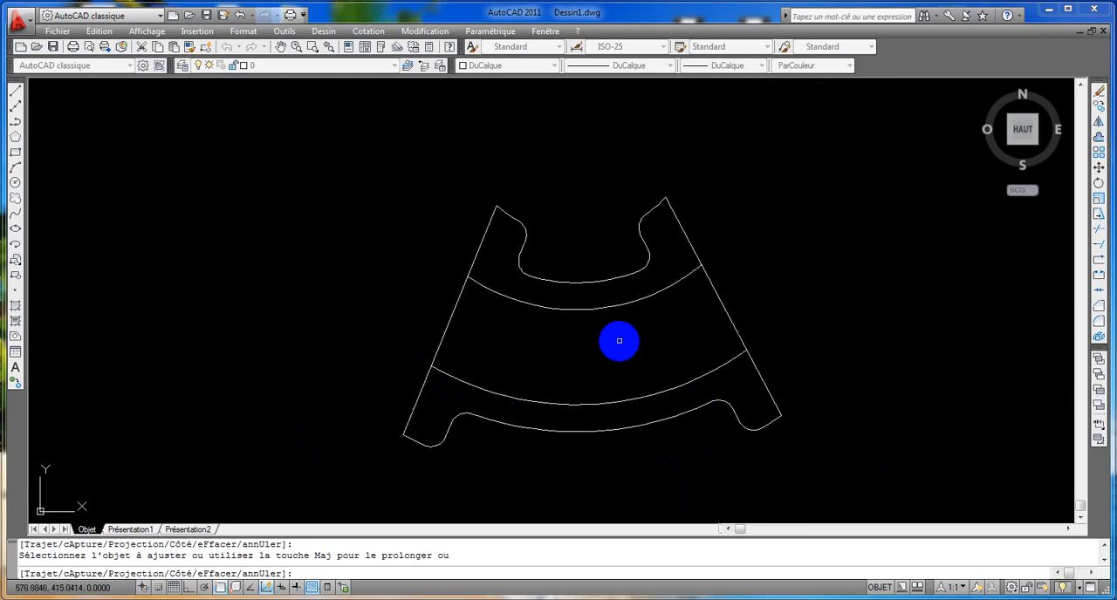
scroll(619, 341, "up", 3)
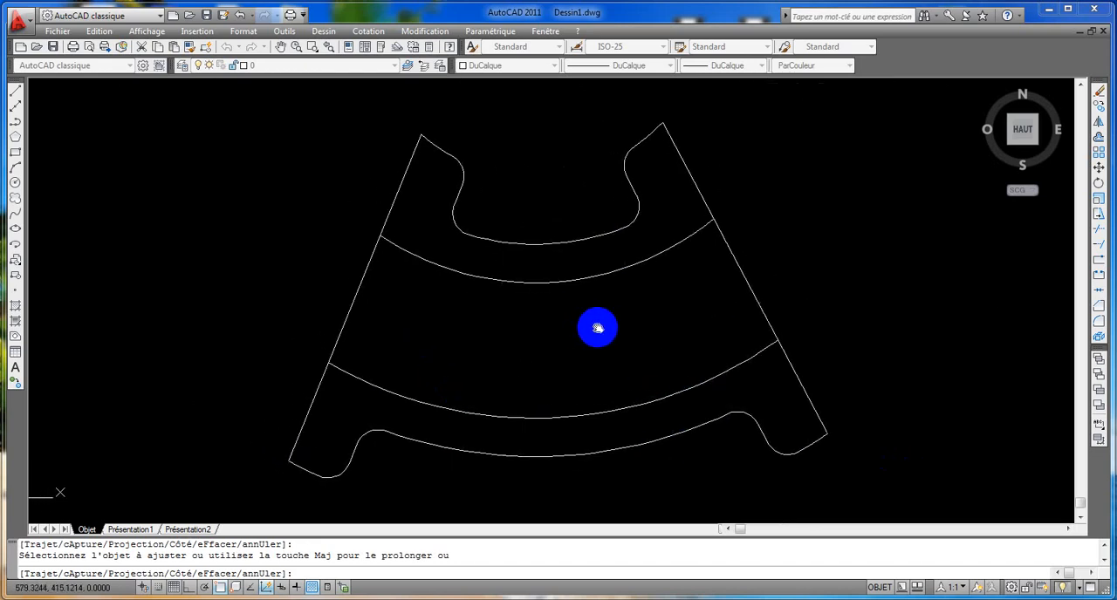
middle_click_drag(598, 328, 599, 328)
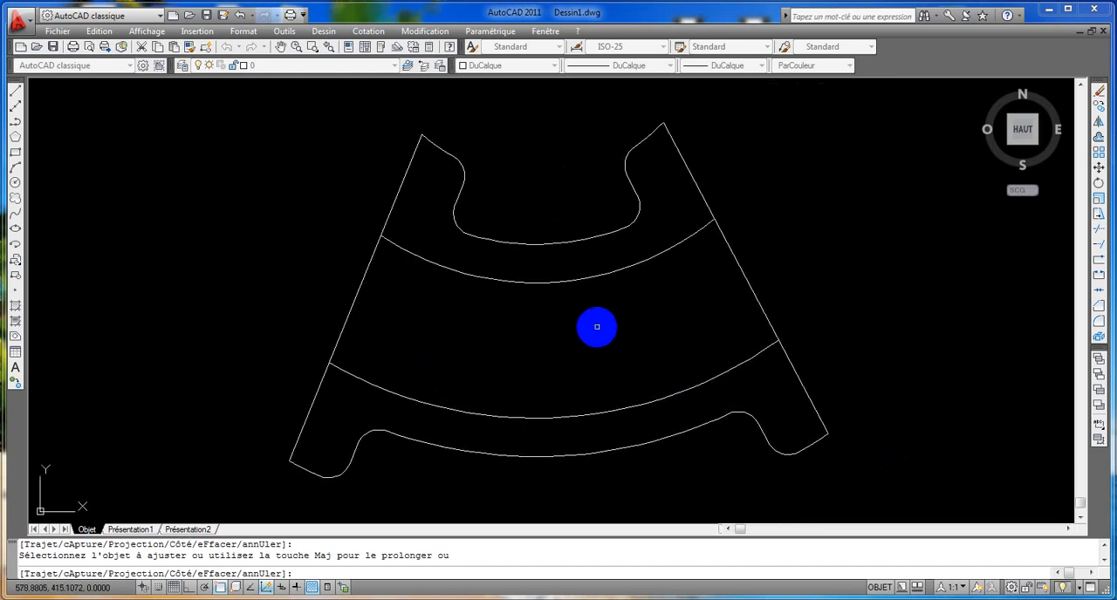
left_click(17, 307)
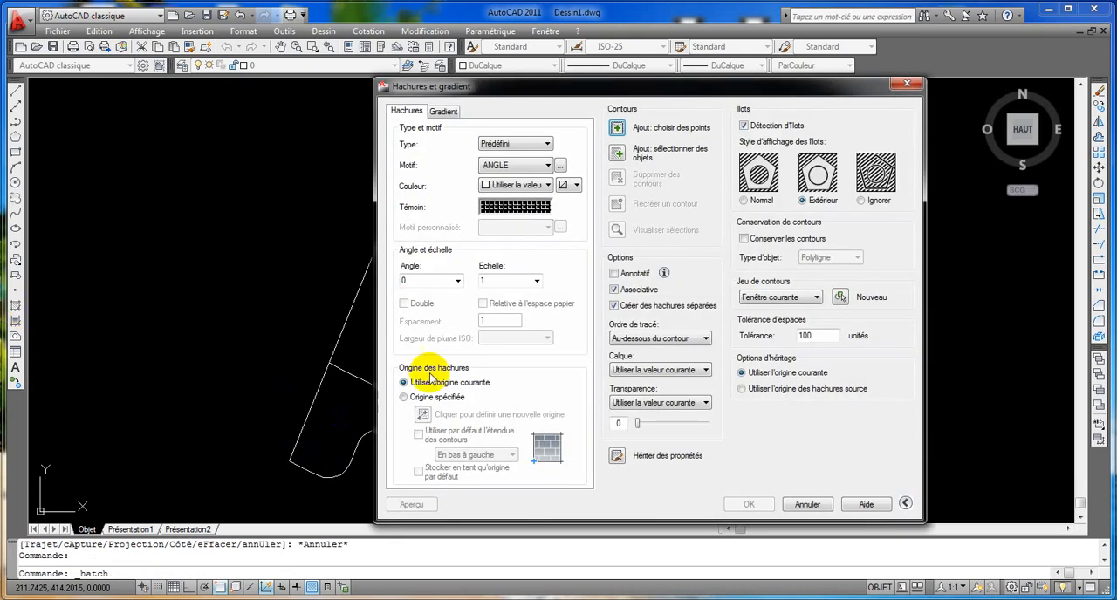
left_click(537, 204)
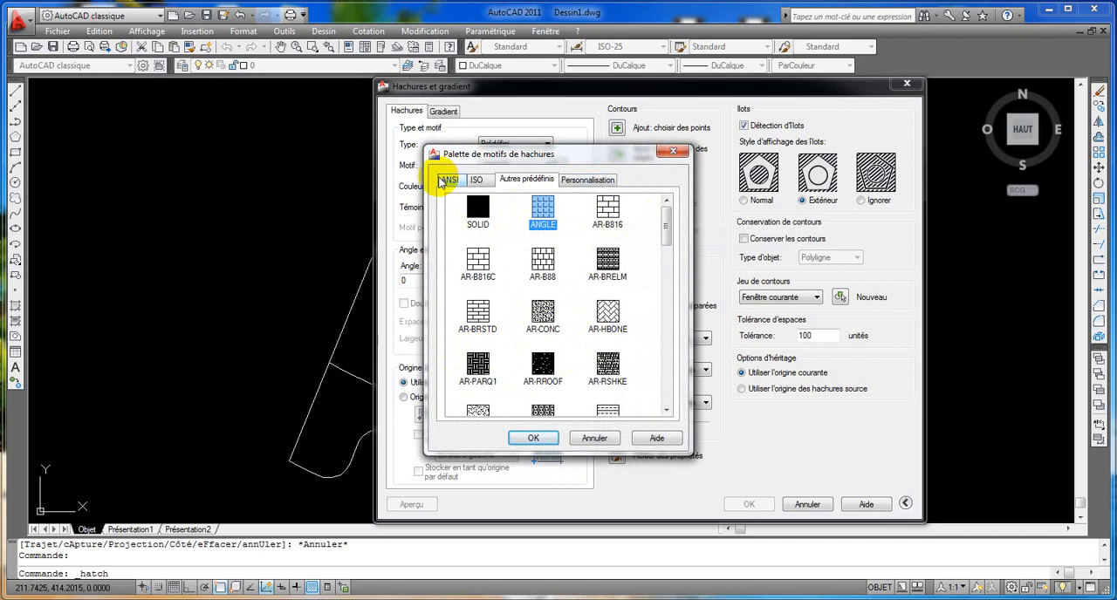
left_click(447, 180)
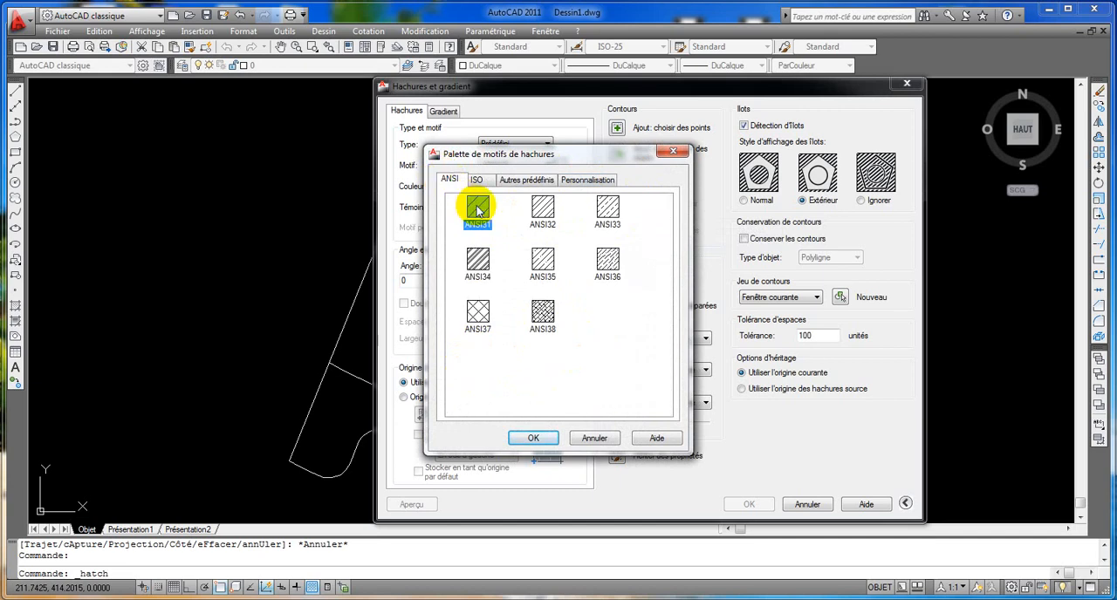
left_click(529, 439)
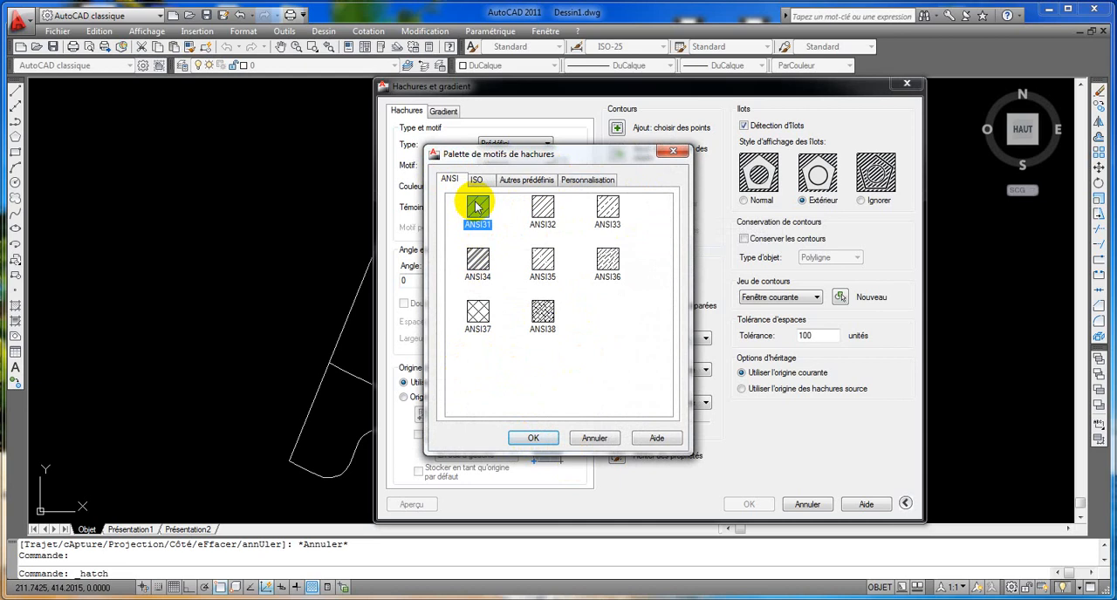
left_click(526, 438)
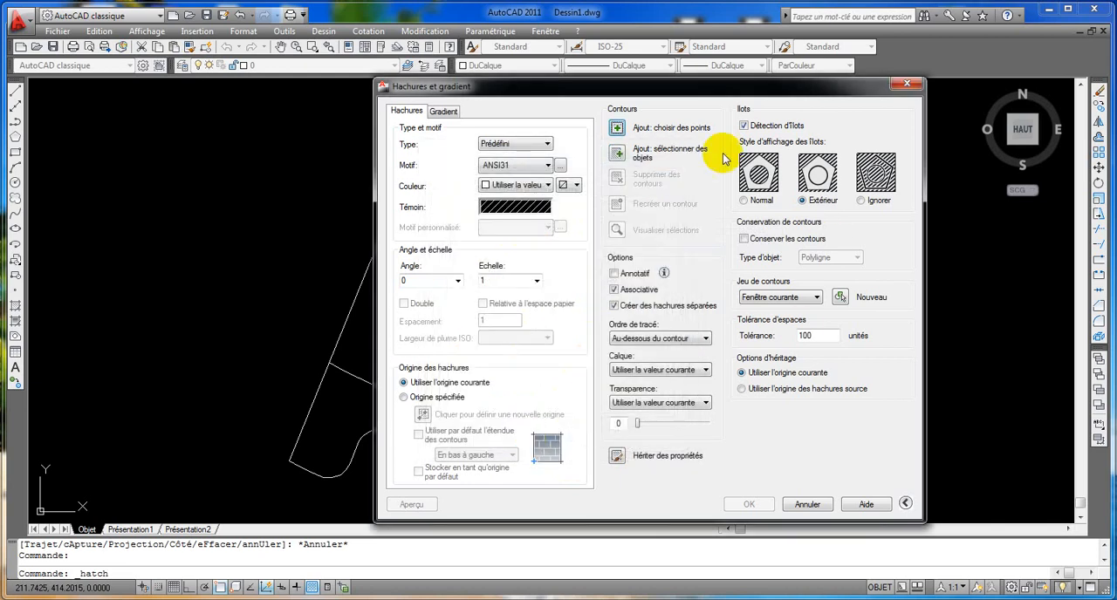
Apply the ANSI31 hatch to the upper and lower curved bands by picking internal points, and fit the whole drawing in view.
left_click(617, 127)
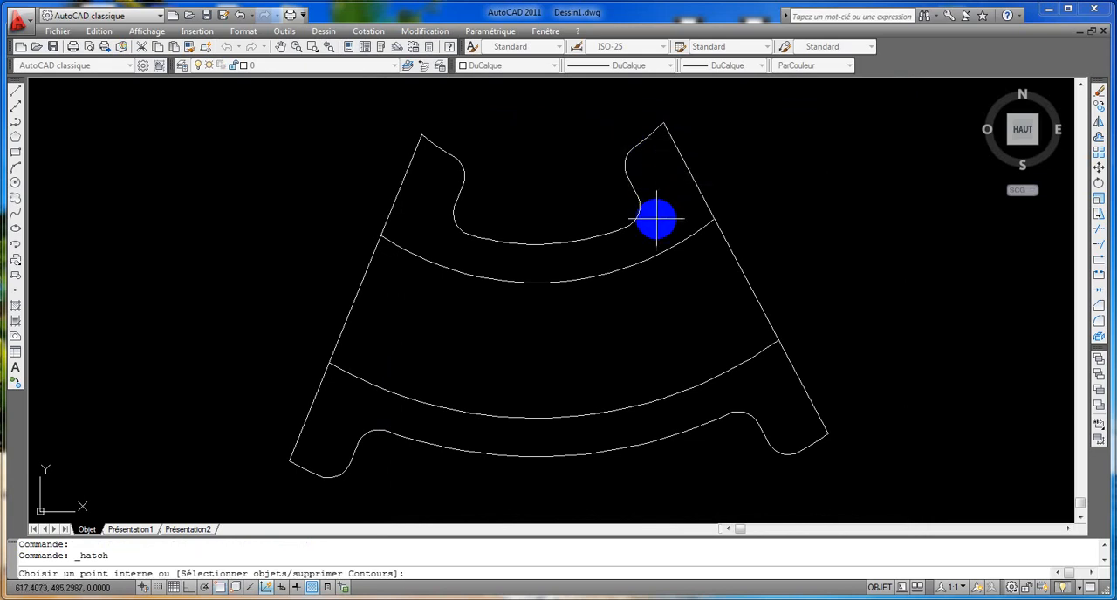
left_click(560, 256)
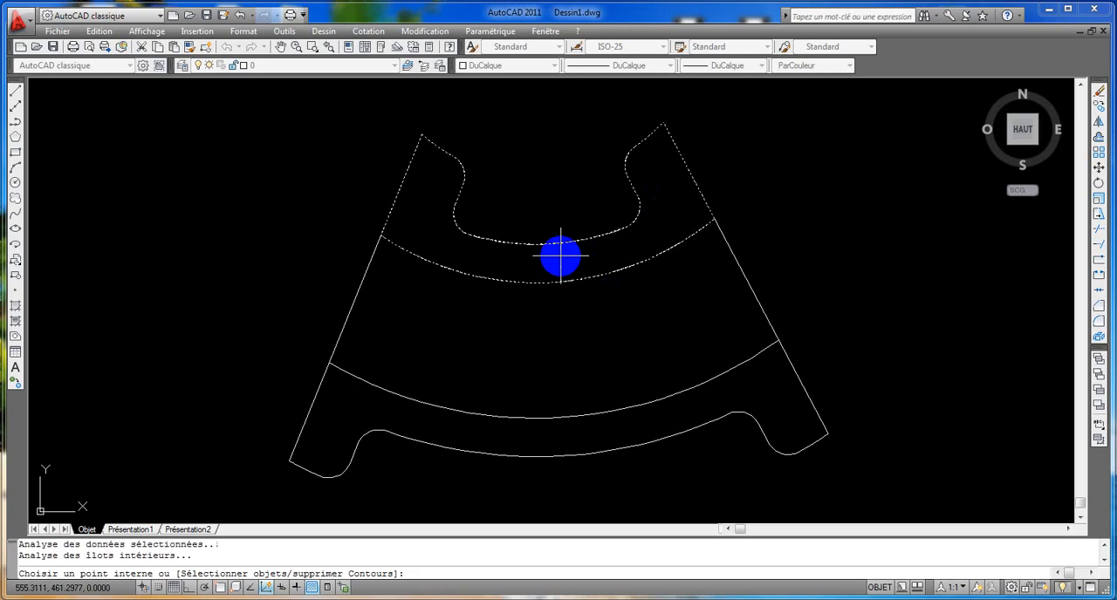
left_click(669, 409)
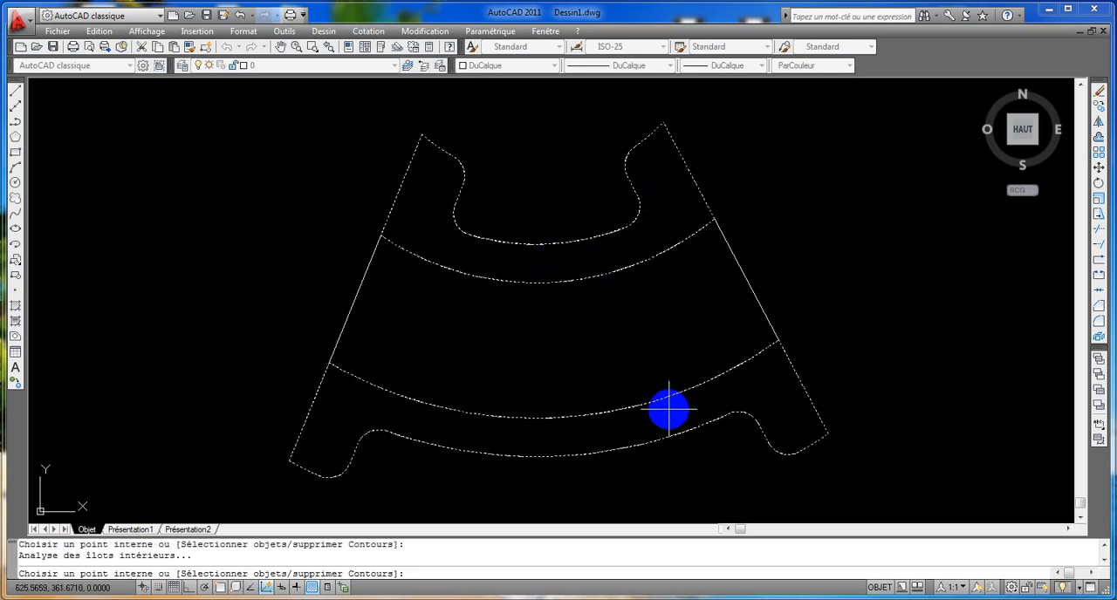
key("Return")
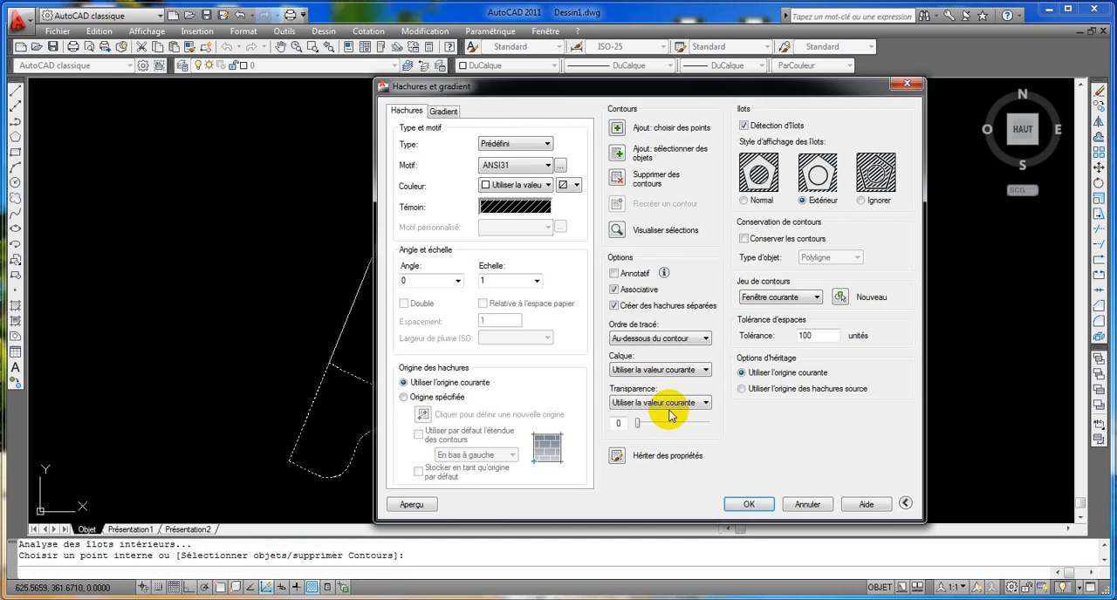
left_click(747, 504)
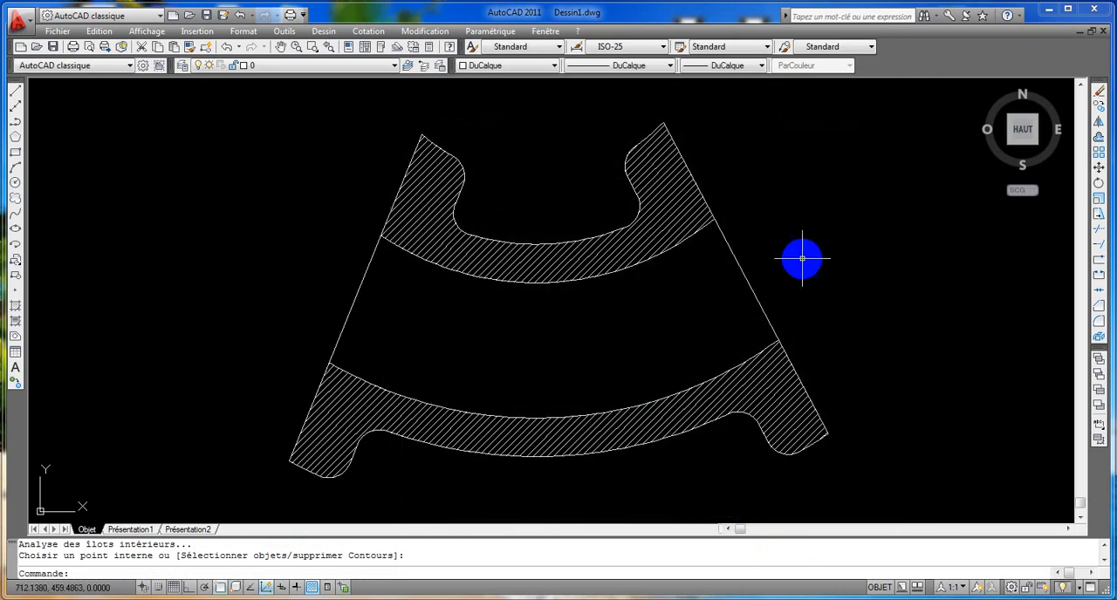
middle_click(941, 302)
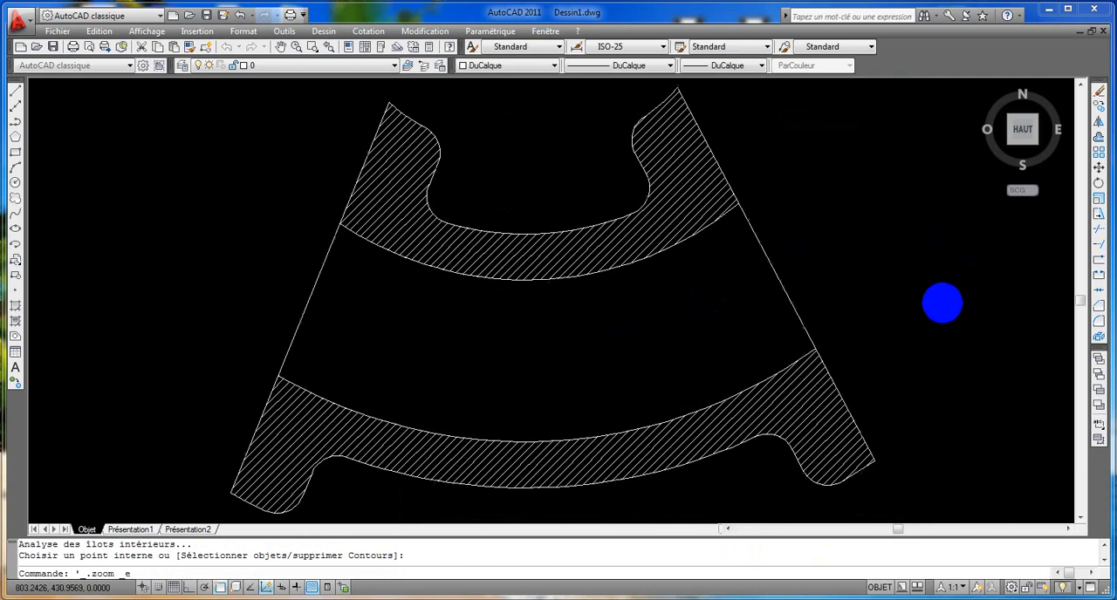